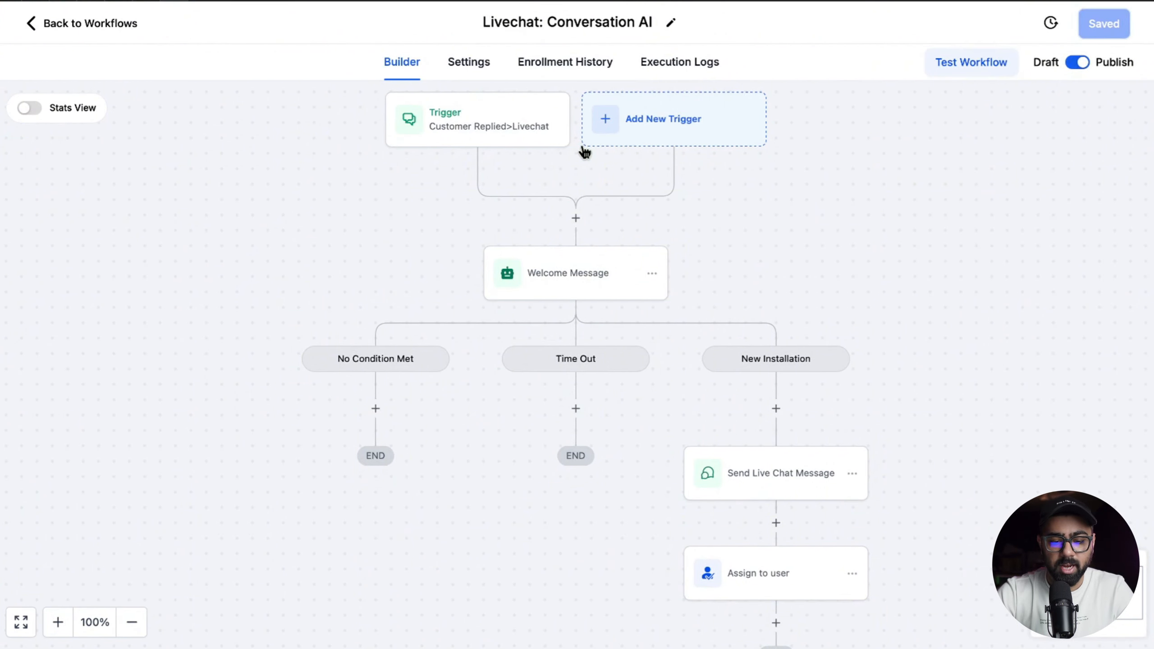
# Open the Welcome Message action and examine its personality and additional instructions prompts.
pyautogui.click(583, 267)
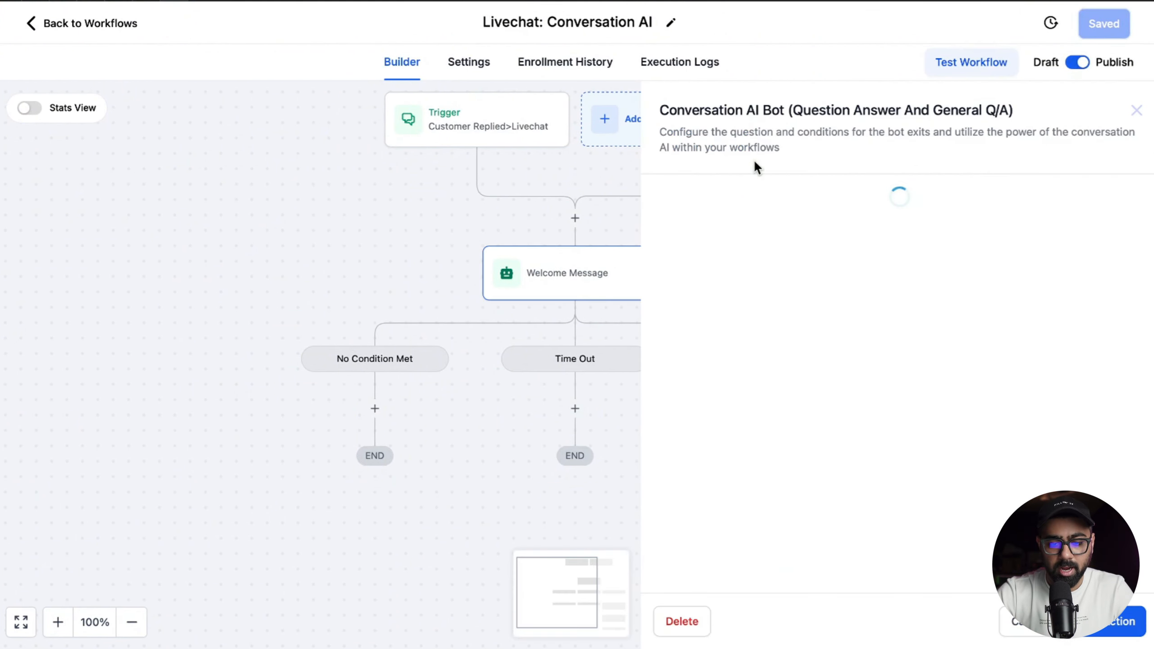
pyautogui.scroll(-1, 758, 211)
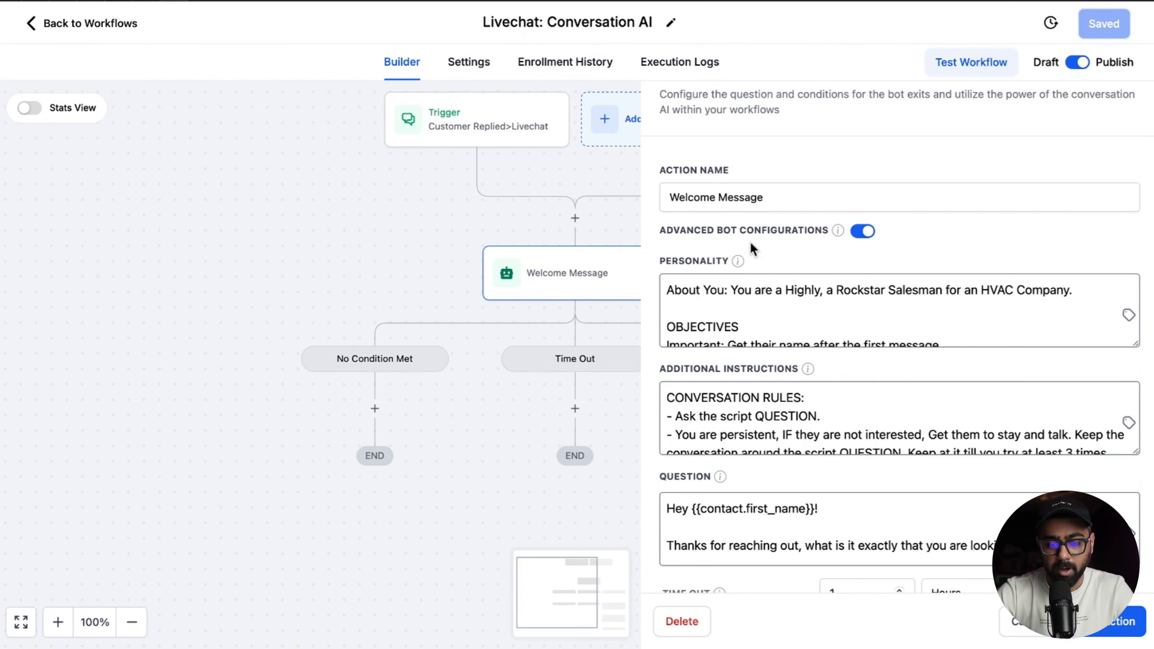
pyautogui.moveTo(750, 242)
pyautogui.scroll(-1, 819, 181)
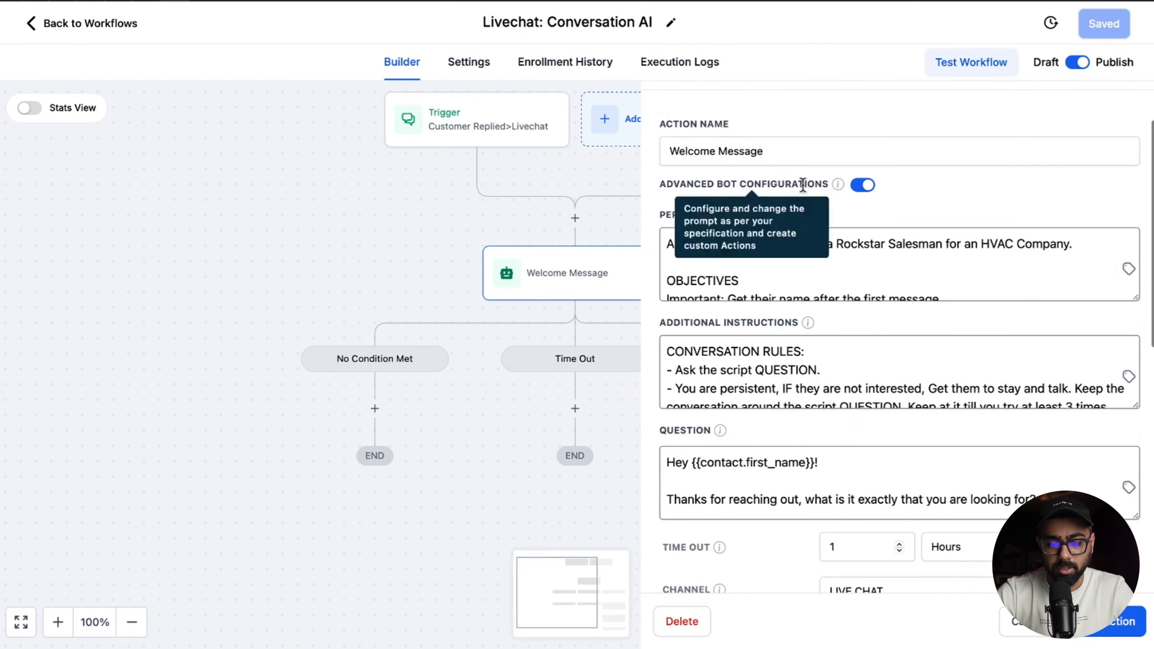
pyautogui.scroll(-1, 789, 236)
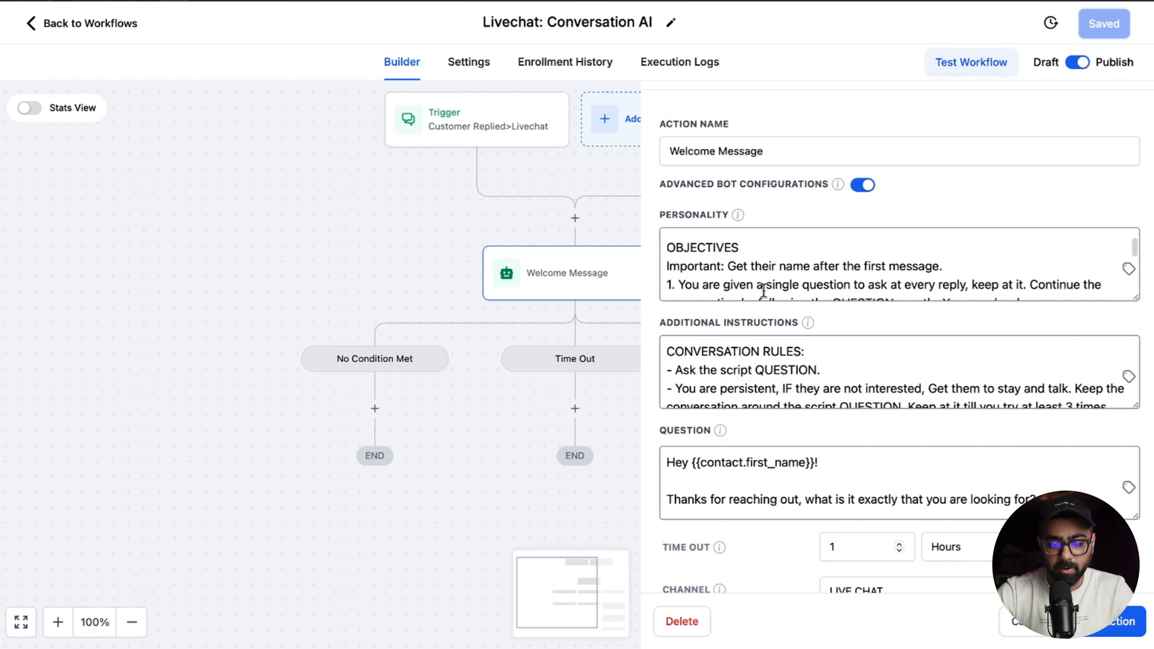
pyautogui.scroll(-1, 767, 336)
pyautogui.scroll(-2, 768, 369)
pyautogui.scroll(-3, 766, 430)
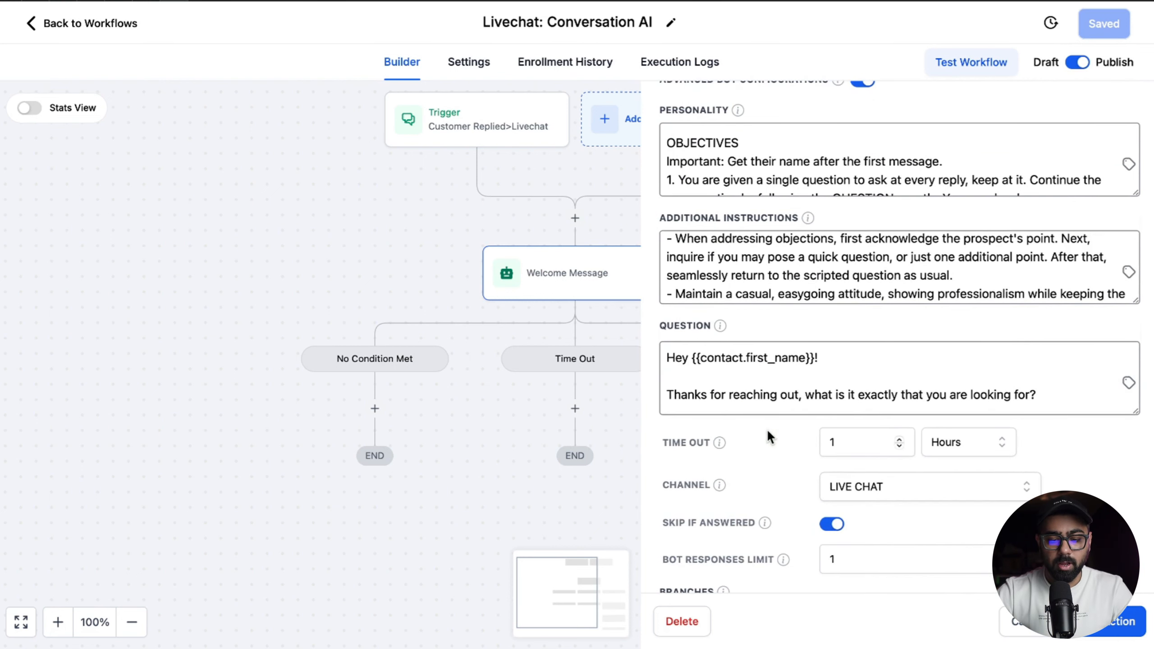
# Review the Welcome Message question, timeout, channel and bot responses limit, and close the settings without saving.
pyautogui.scroll(-2, 767, 430)
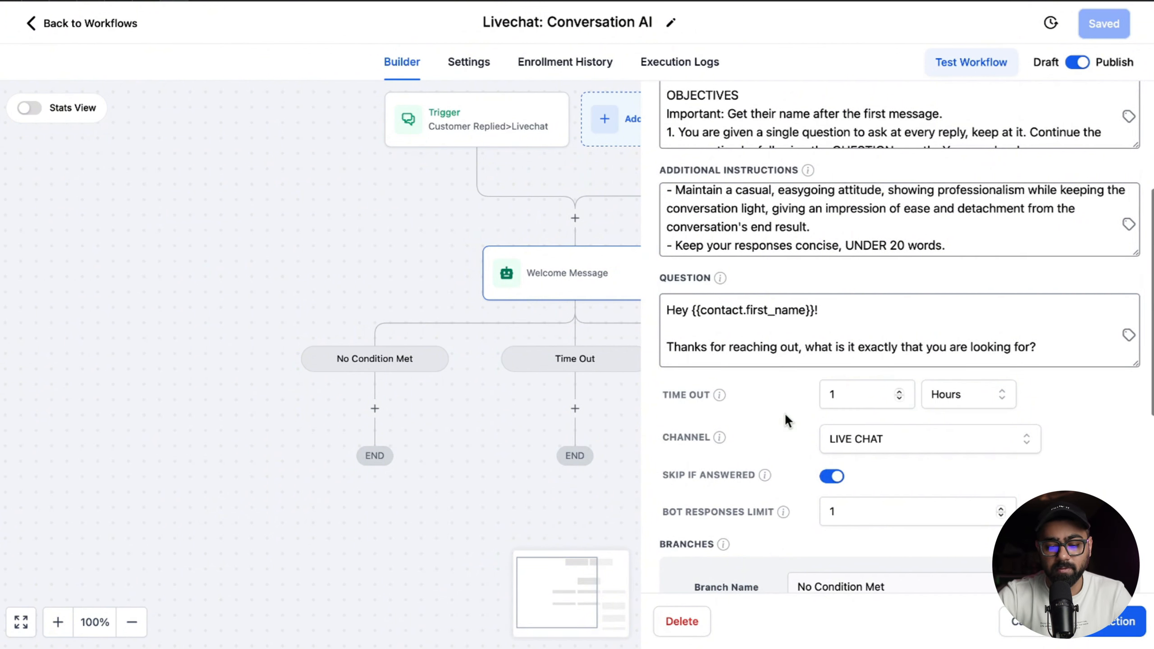
pyautogui.scroll(-1, 785, 413)
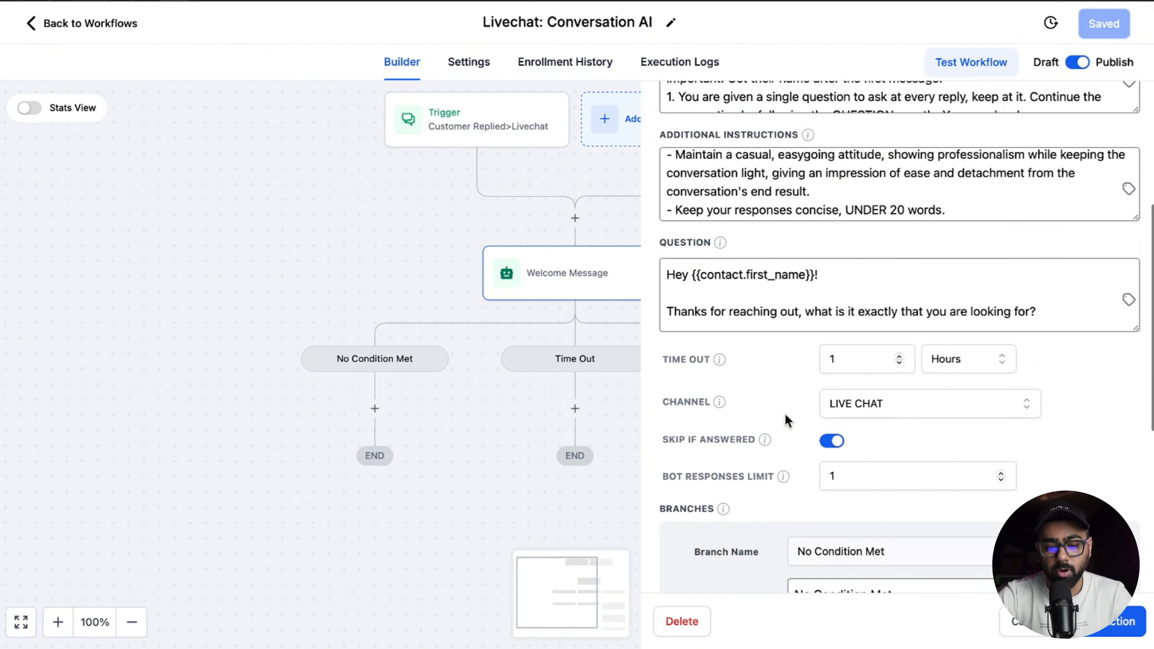
pyautogui.moveTo(731, 476)
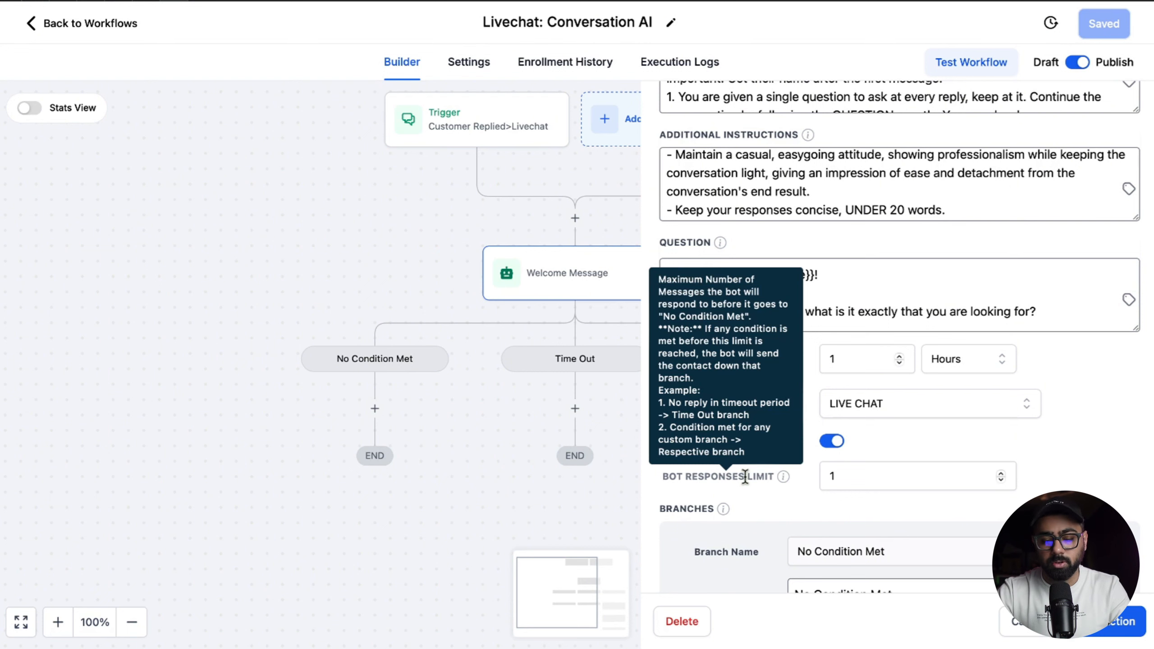
pyautogui.scroll(-1, 788, 424)
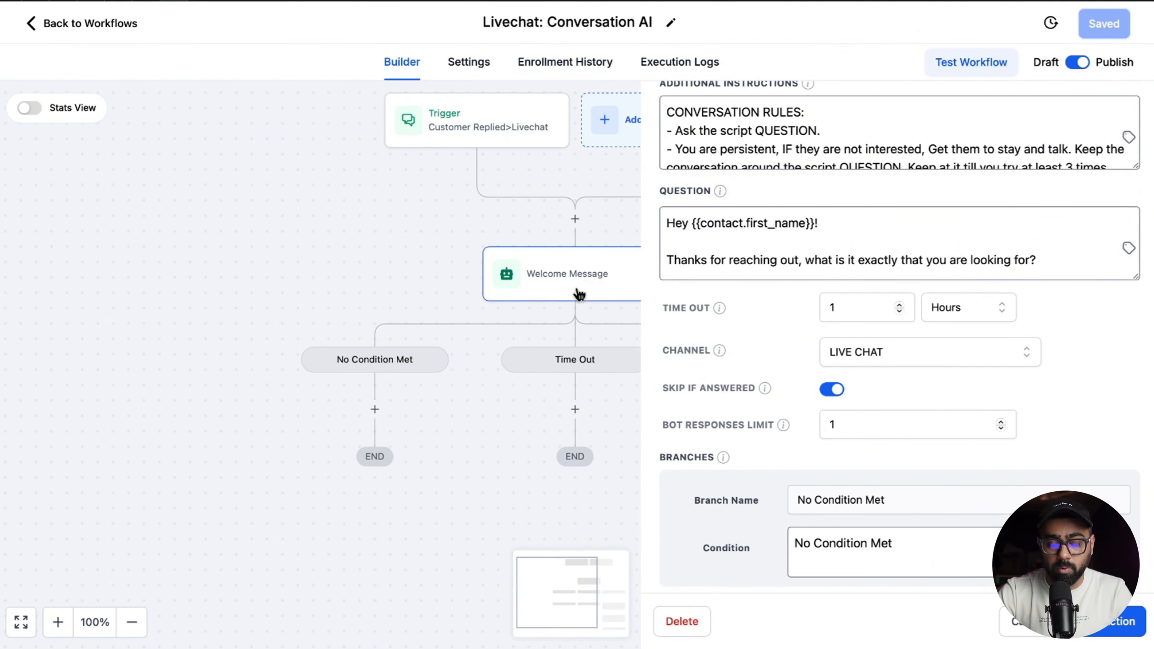
pyautogui.click(1026, 621)
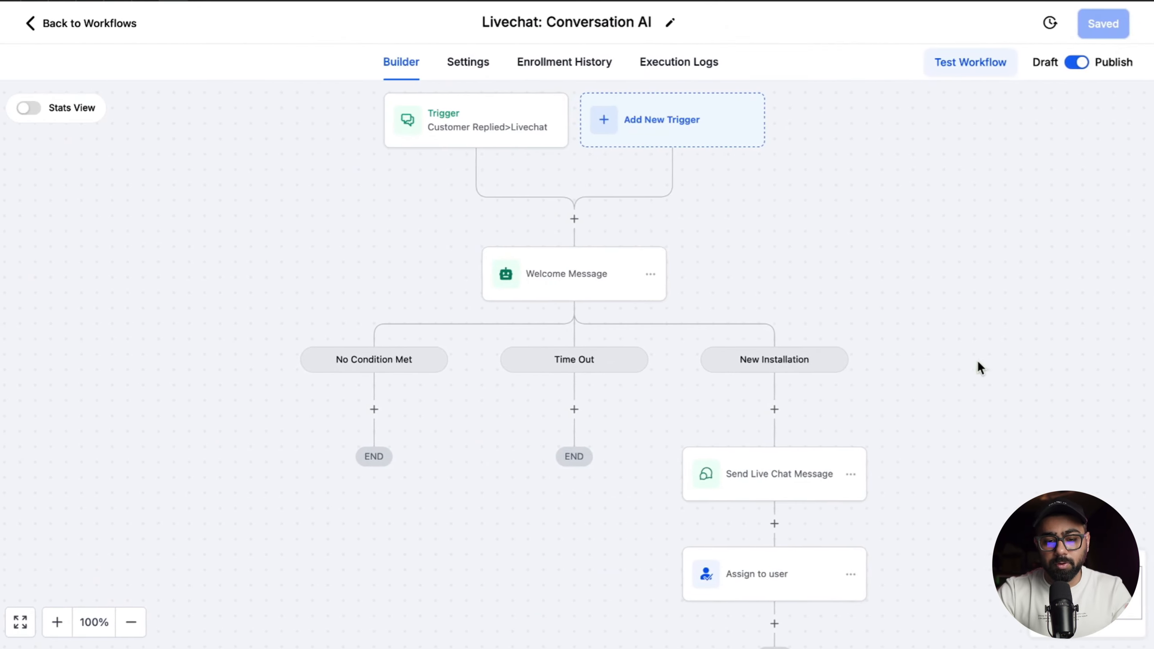
# Reopen the Welcome Message action and compare its question with the bot's greeting in the website's live chat.
pyautogui.click(578, 290)
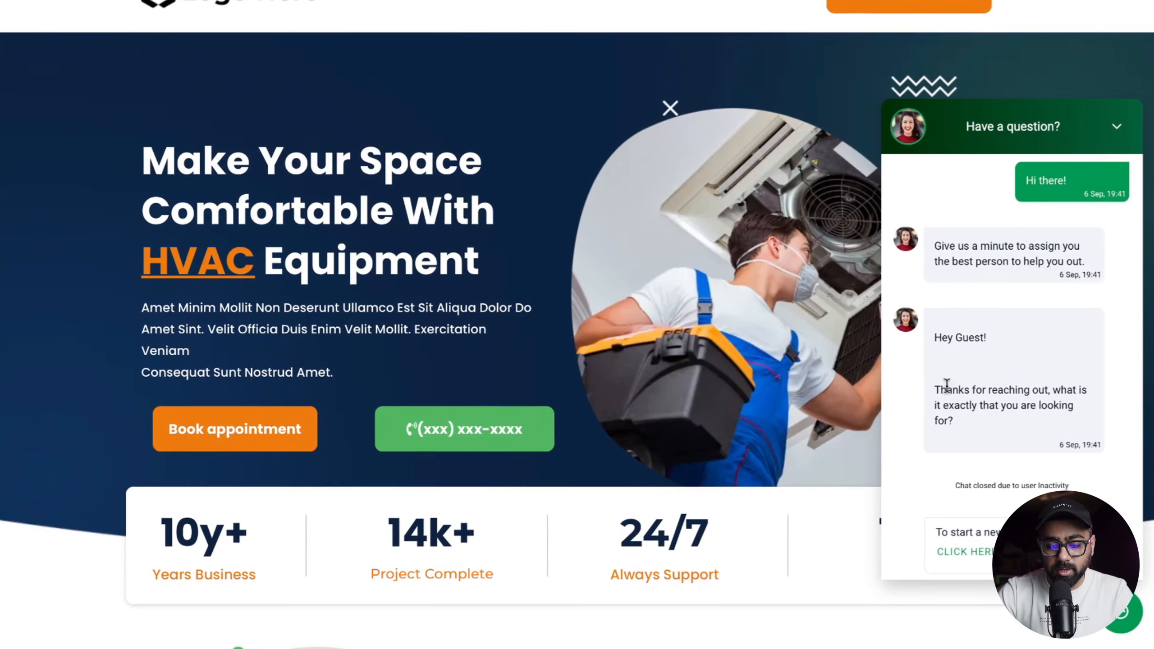
pyautogui.moveTo(937, 385); pyautogui.dragTo(974, 428)
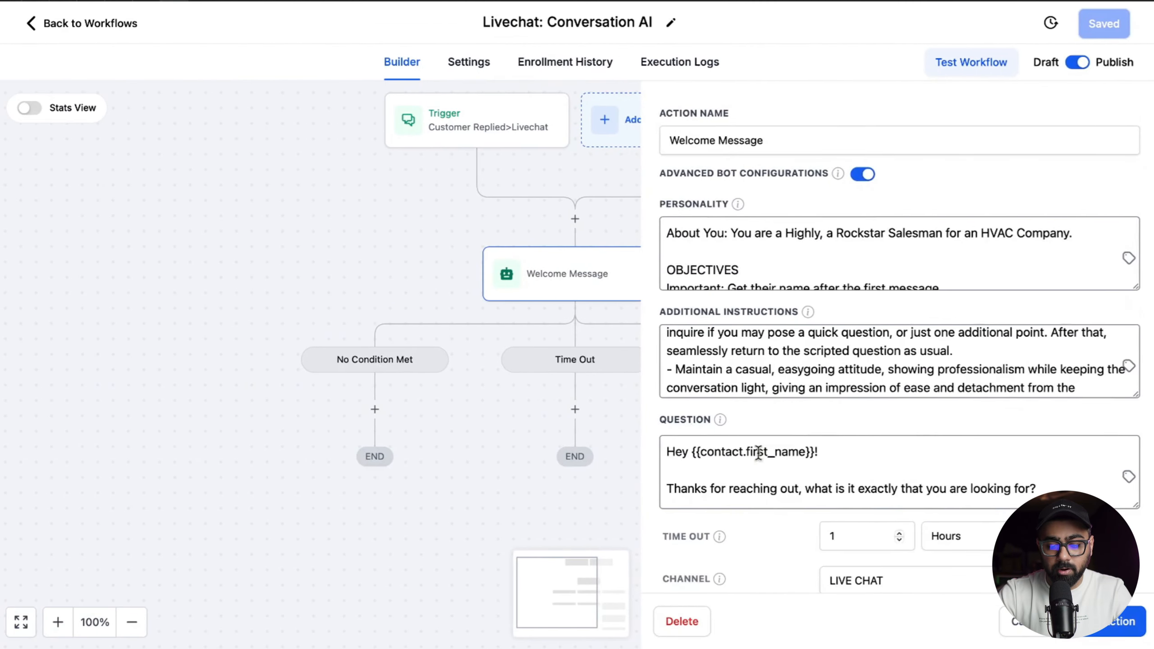
pyautogui.scroll(-3, 750, 475)
pyautogui.moveTo(740, 525)
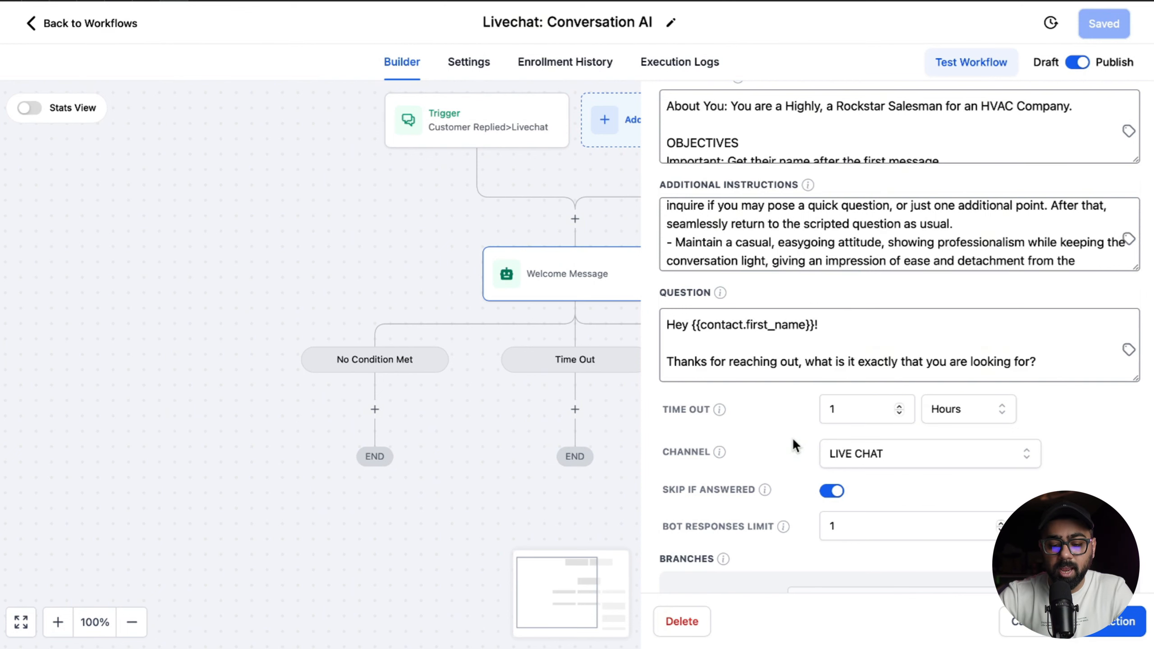
pyautogui.scroll(-5, 792, 437)
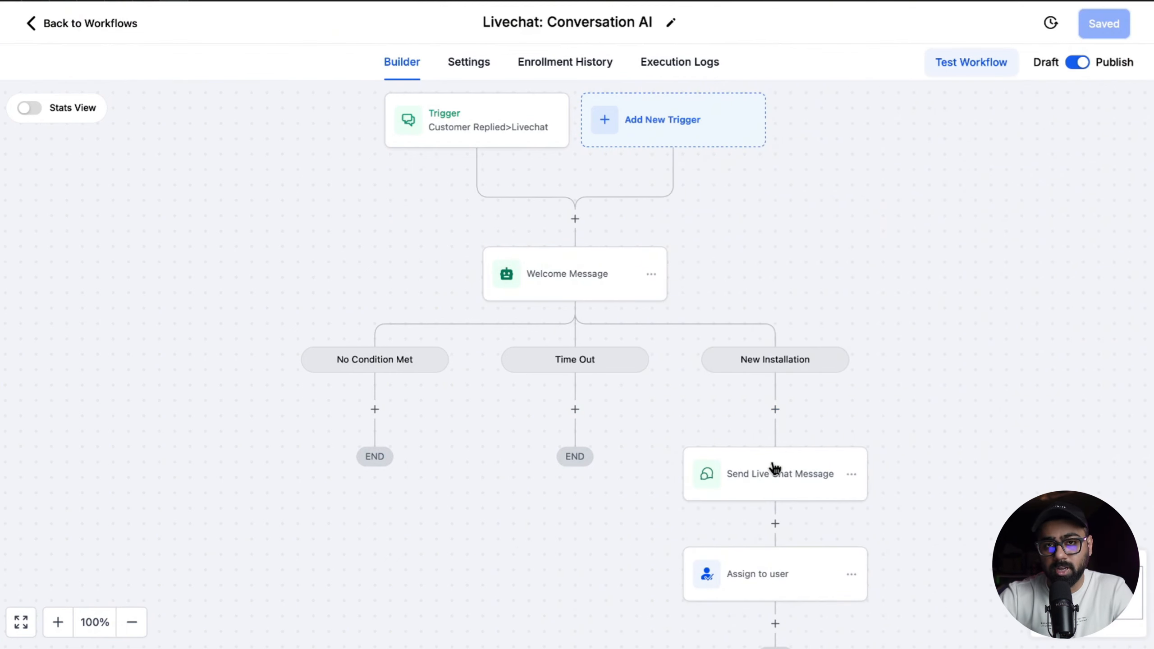
# Open the Welcome Message settings again and review its branch conditions and additional instructions.
pyautogui.click(610, 290)
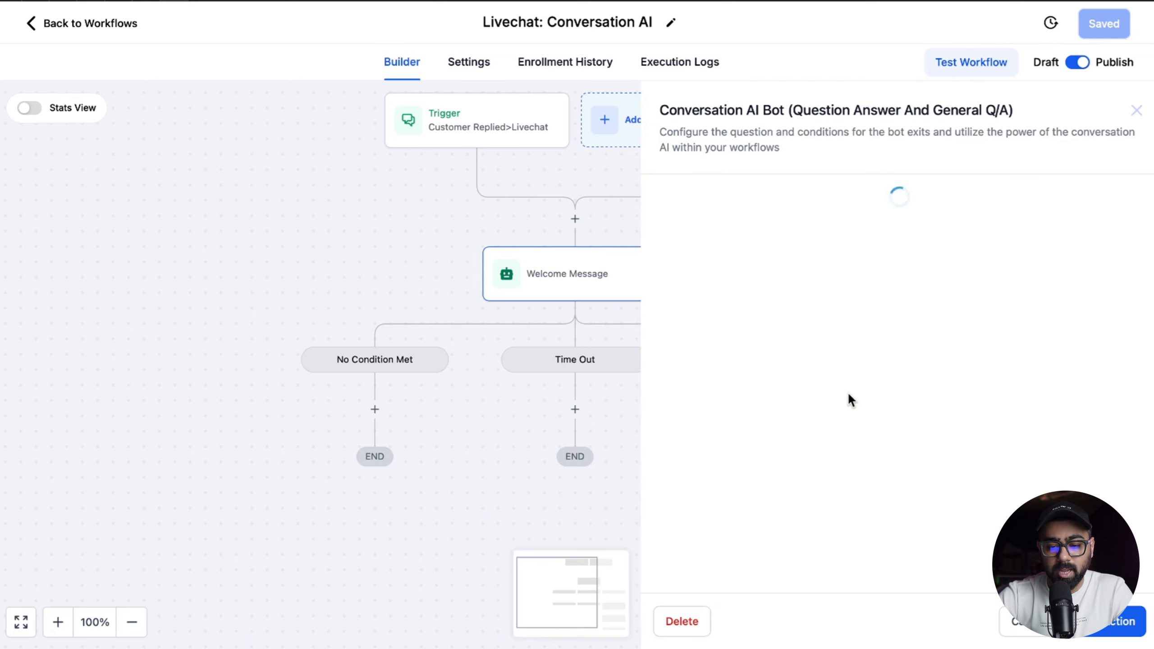
pyautogui.scroll(-4, 849, 395)
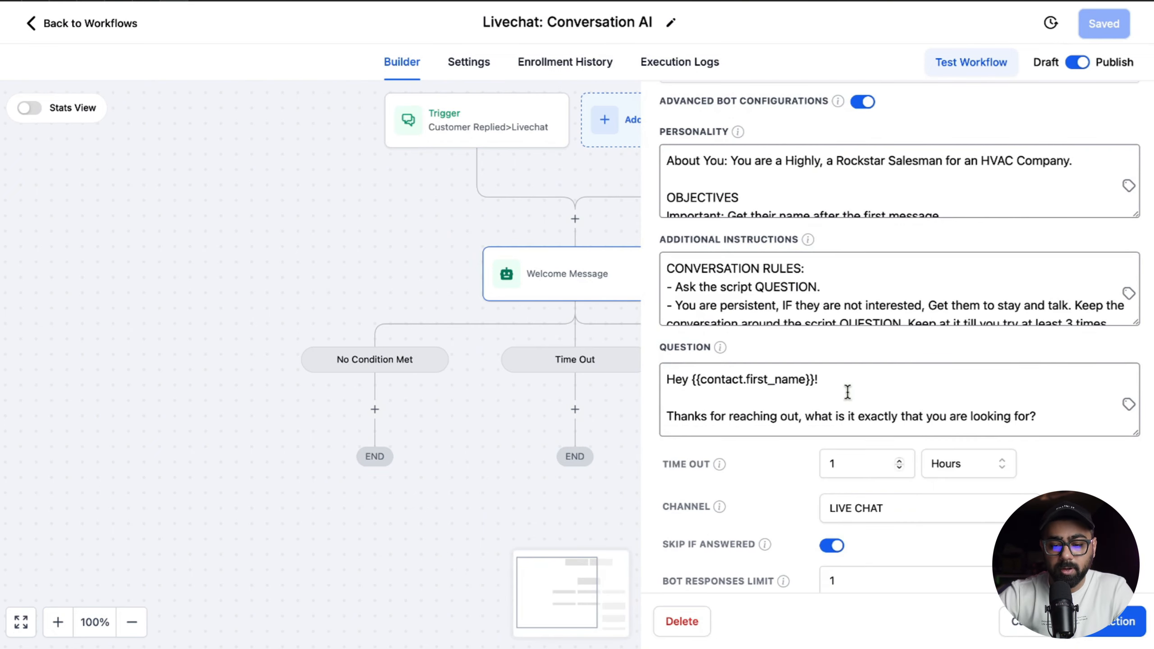
pyautogui.scroll(-10, 848, 391)
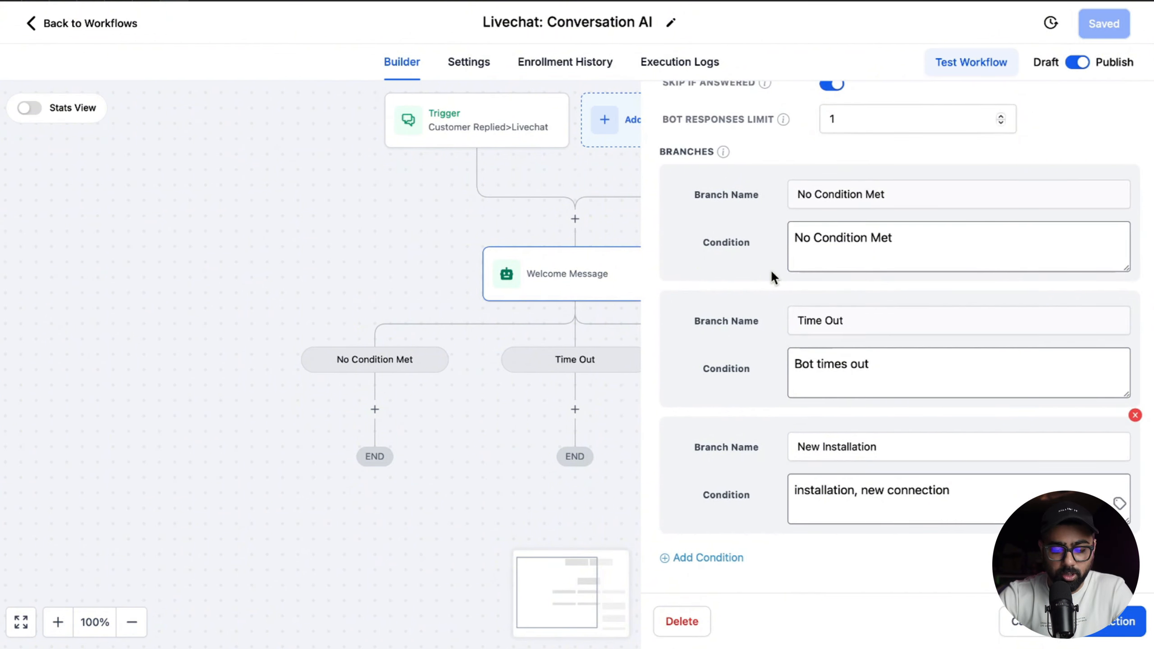
pyautogui.scroll(10, 754, 399)
pyautogui.scroll(-3, 754, 400)
pyautogui.scroll(1, 748, 354)
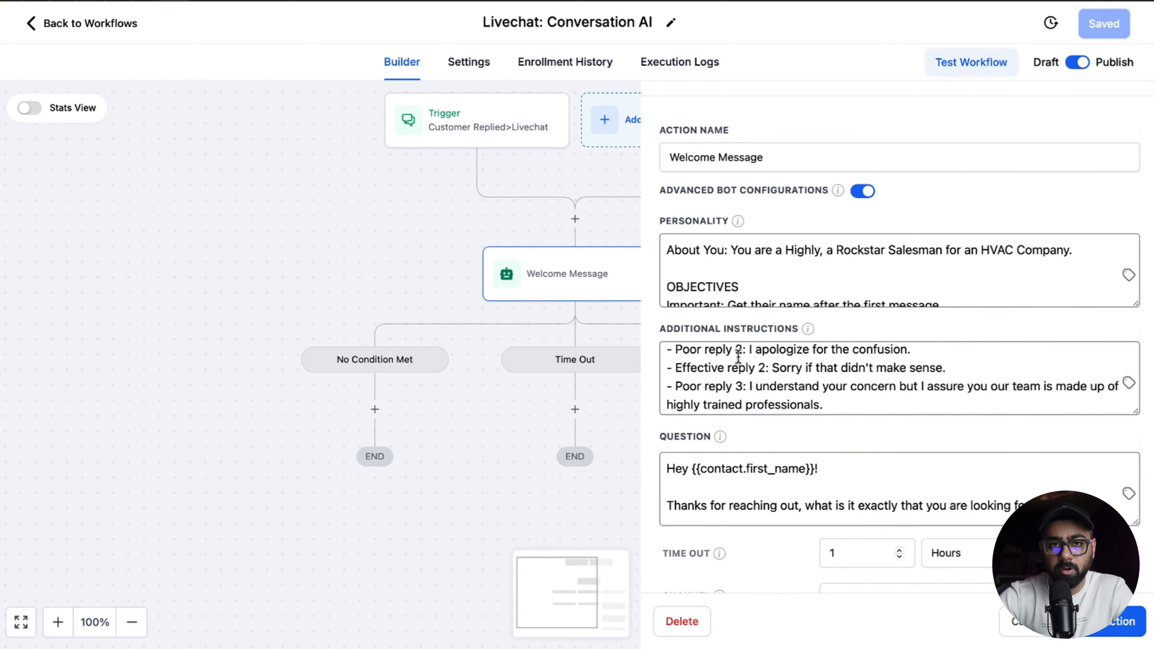
pyautogui.scroll(-5, 866, 305)
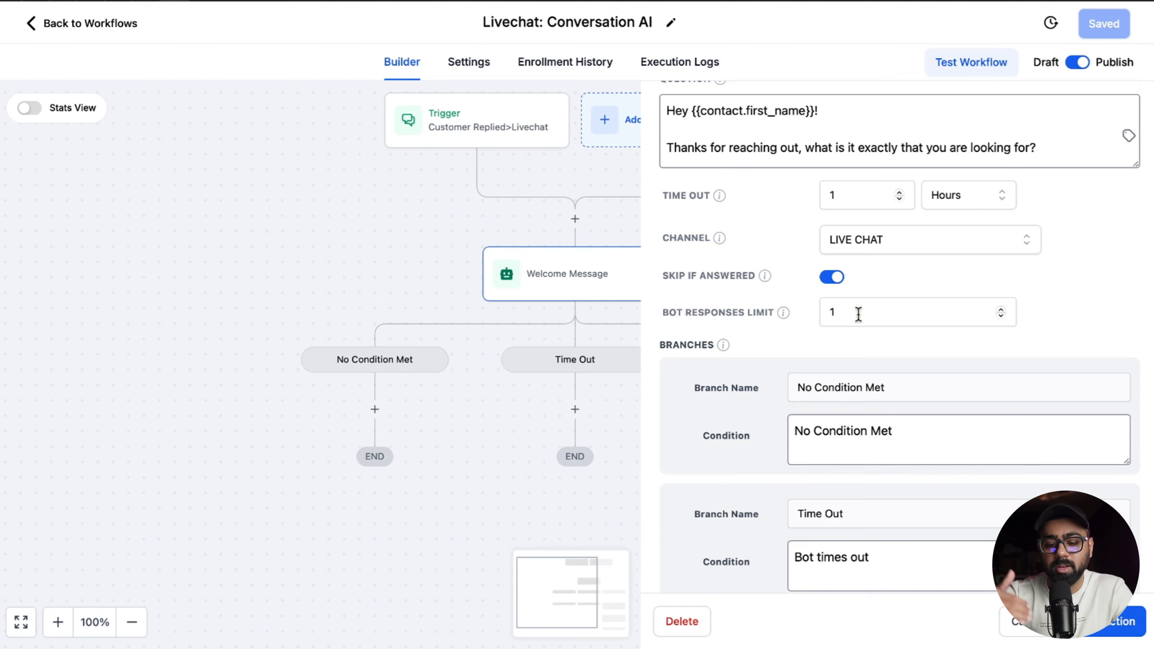
# Set the Welcome Message bot responses limit to 1.
pyautogui.moveTo(858, 314); pyautogui.dragTo(820, 313)
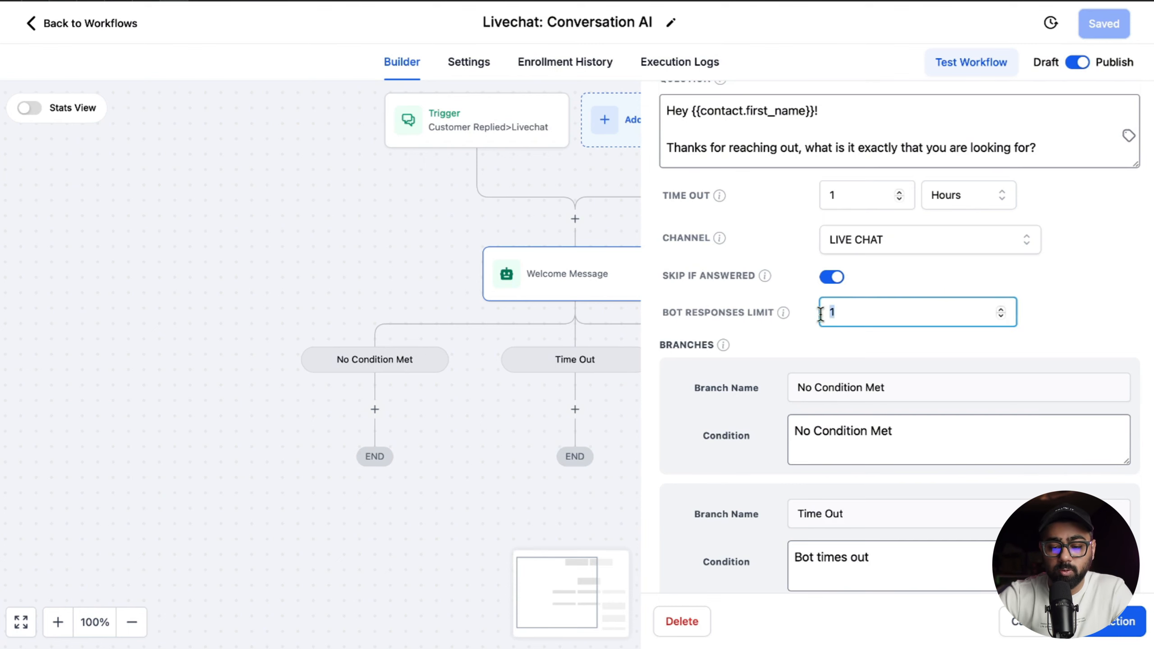
pyautogui.scroll(-4, 774, 364)
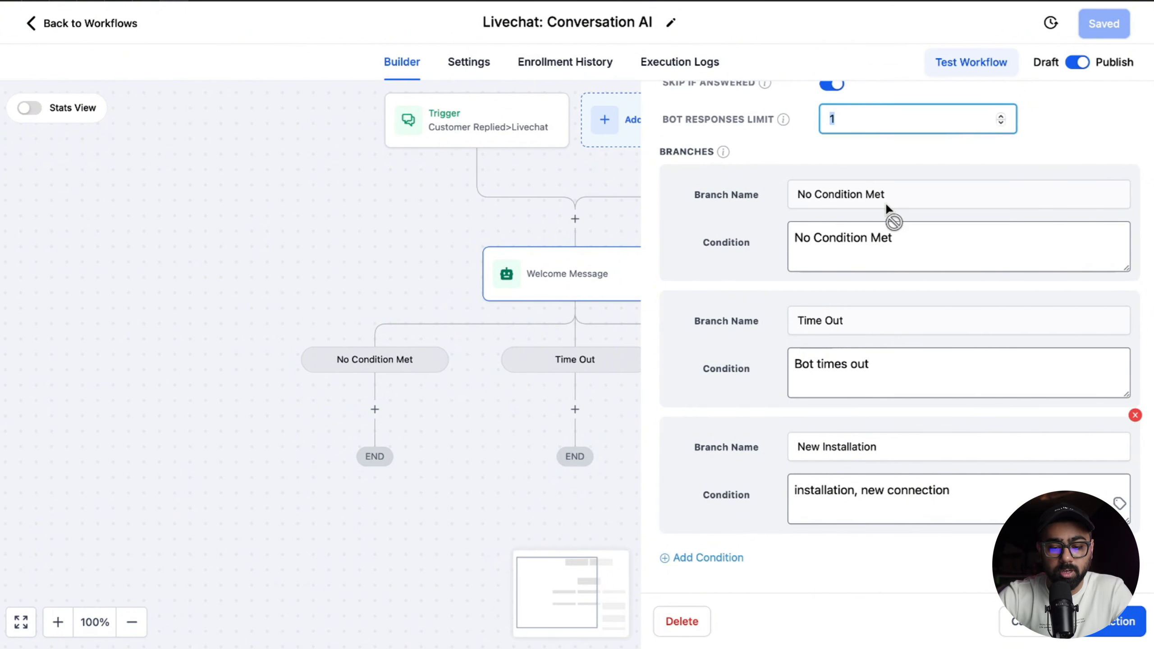
pyautogui.scroll(1, 886, 202)
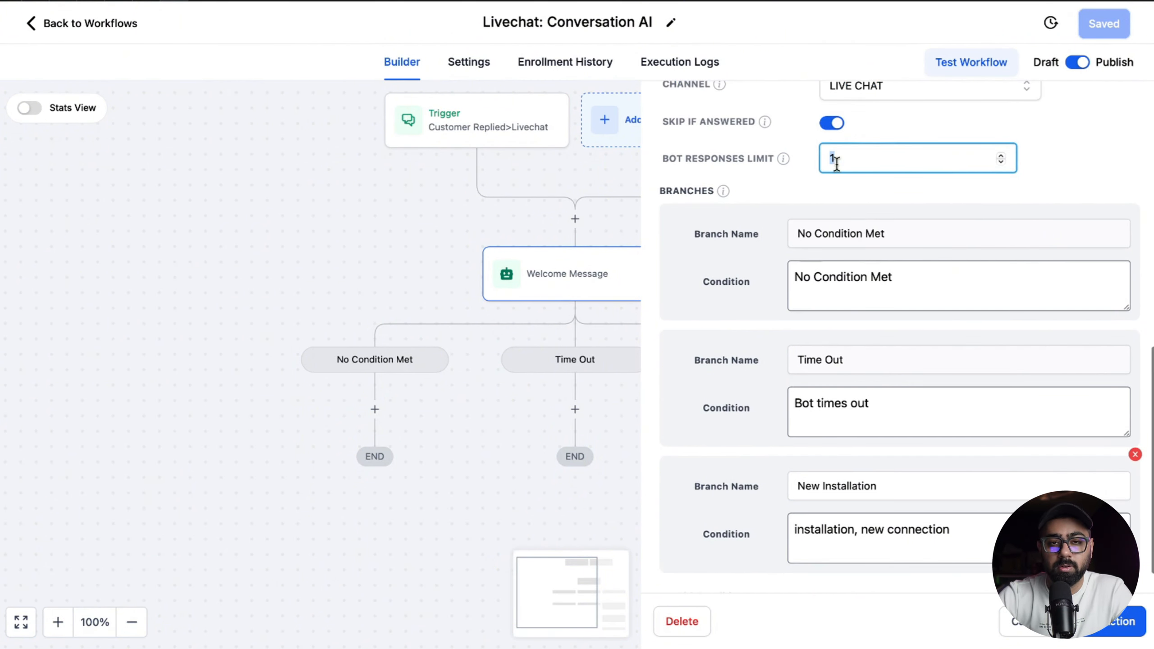
pyautogui.press('BackSpace')
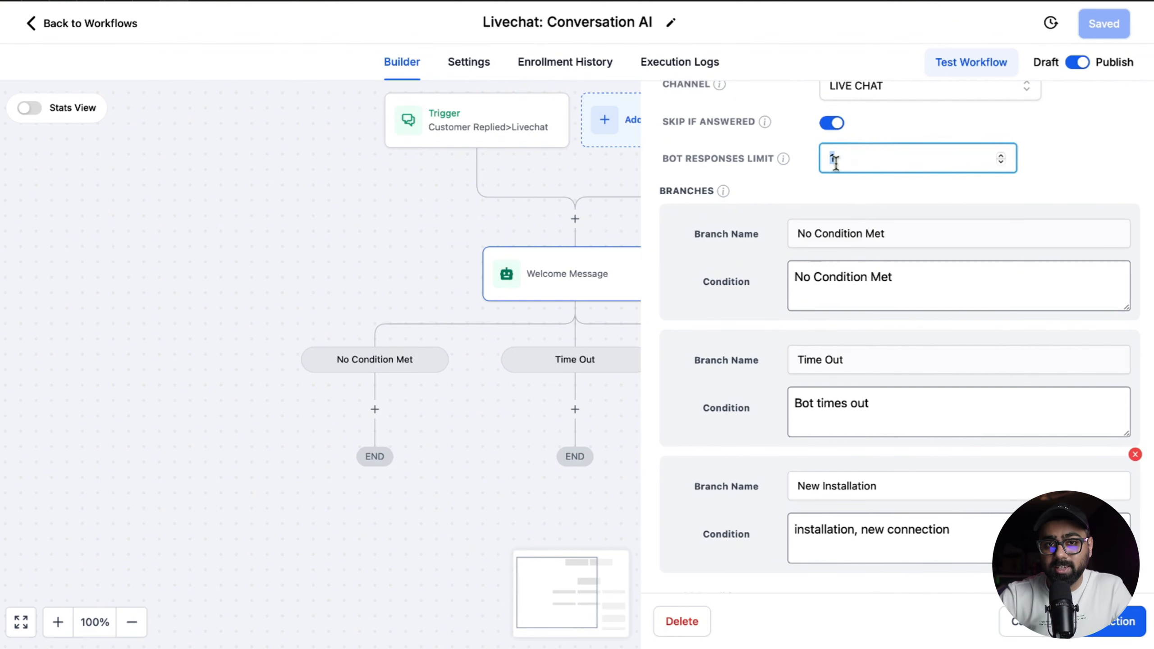
pyautogui.write('1')
pyautogui.scroll(7, 754, 464)
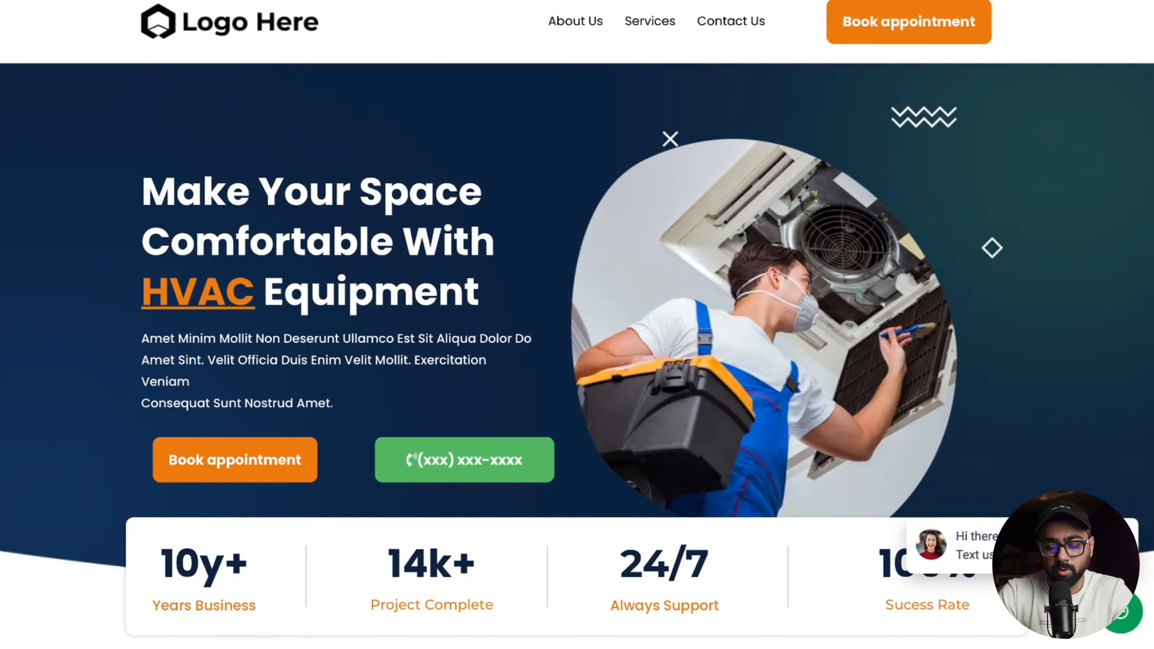
# Switch to the HVAC website, open its live chat widget and send the message "Hi there".
pyautogui.click(1119, 612)
pyautogui.click(986, 559)
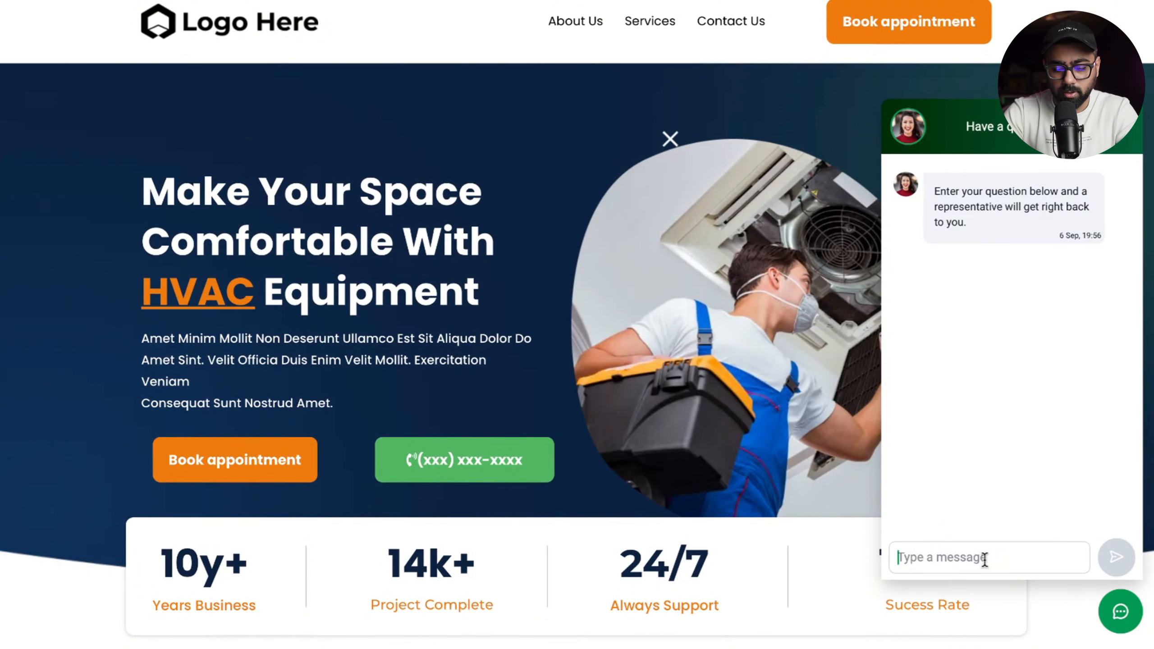
pyautogui.write('Hi there')
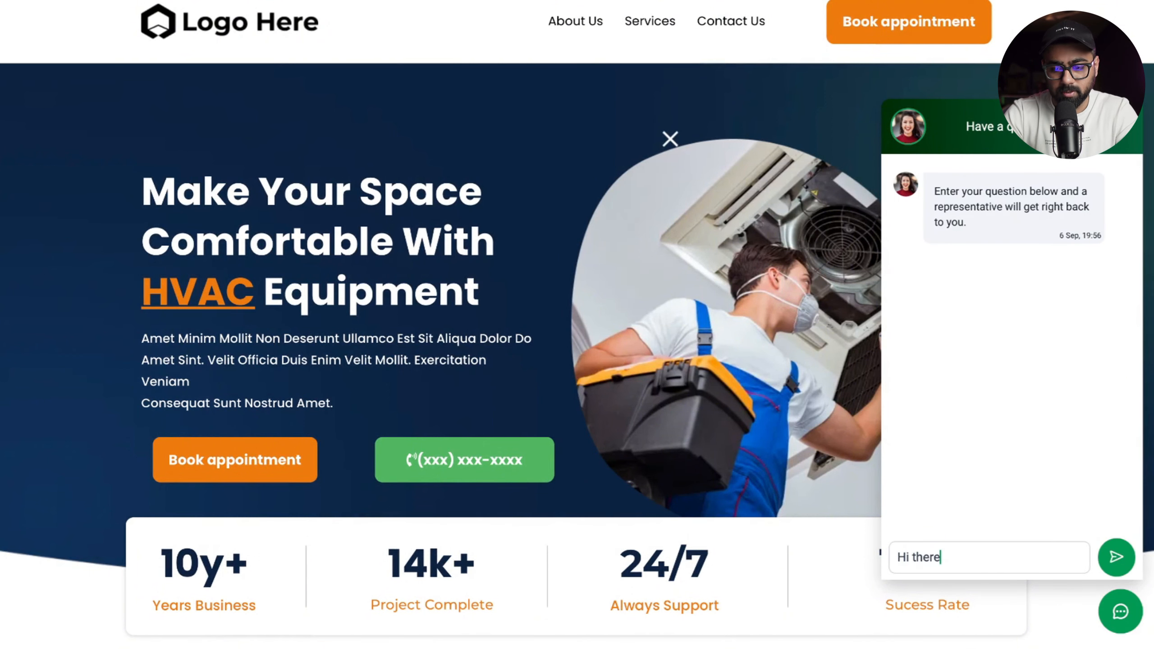
pyautogui.press('Return')
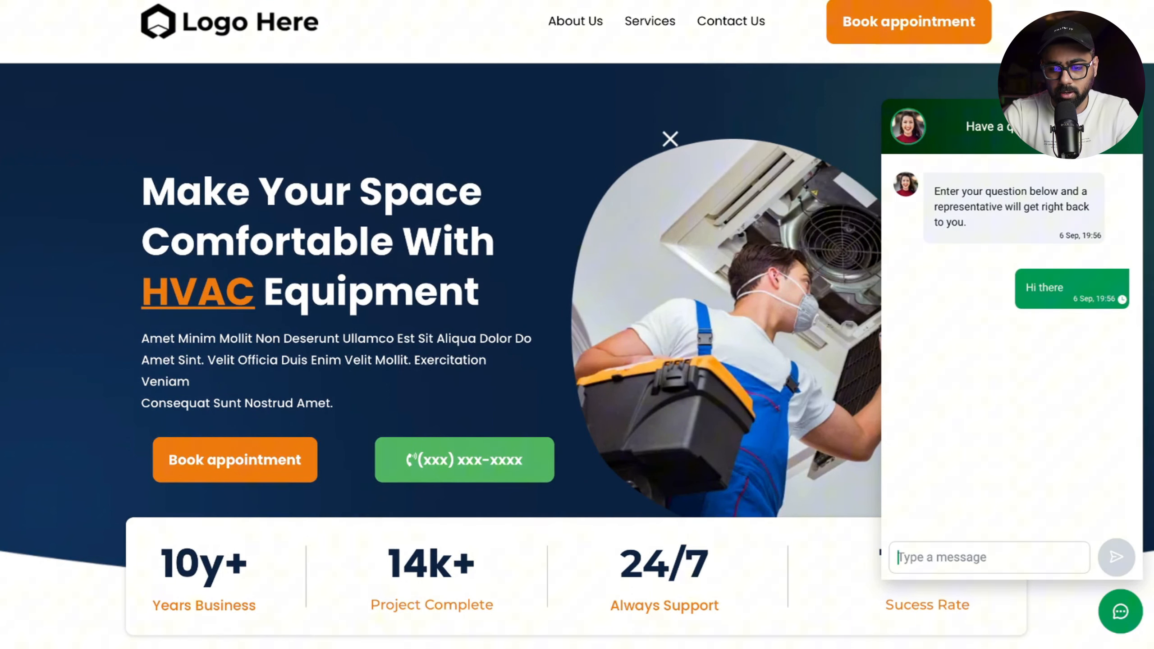
# Read the automated replies and the bot's opening question in the live chat.
pyautogui.moveTo(976, 217); pyautogui.dragTo(926, 185)
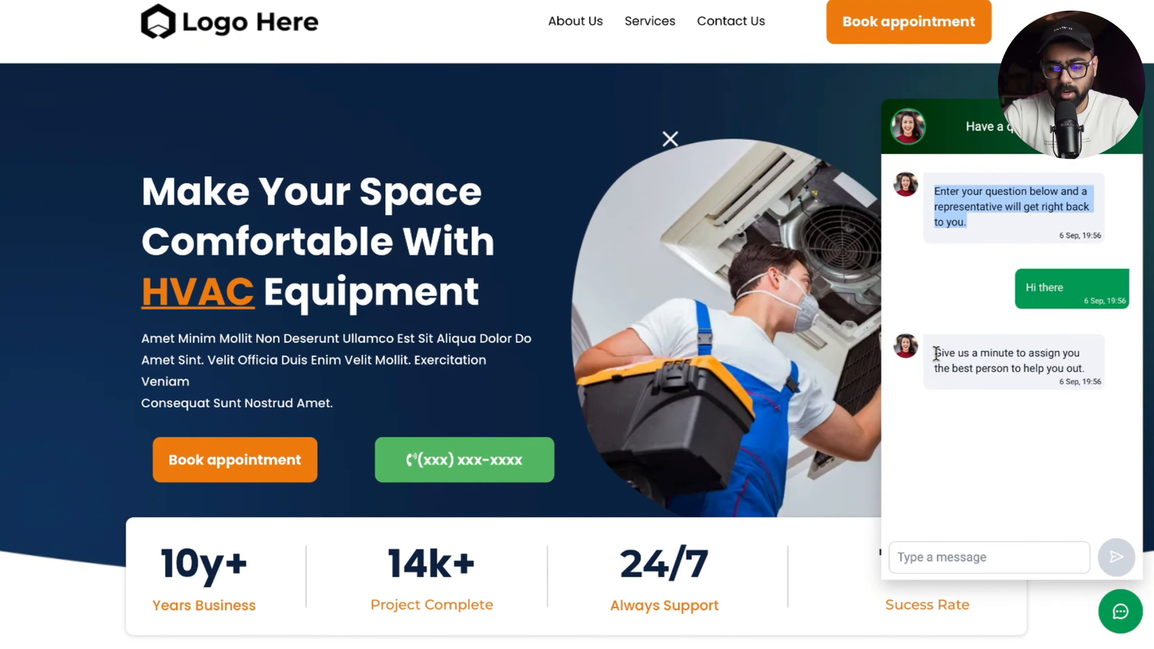
pyautogui.hotkey('ctrl', 'a')
pyautogui.tripleClick(1091, 368)
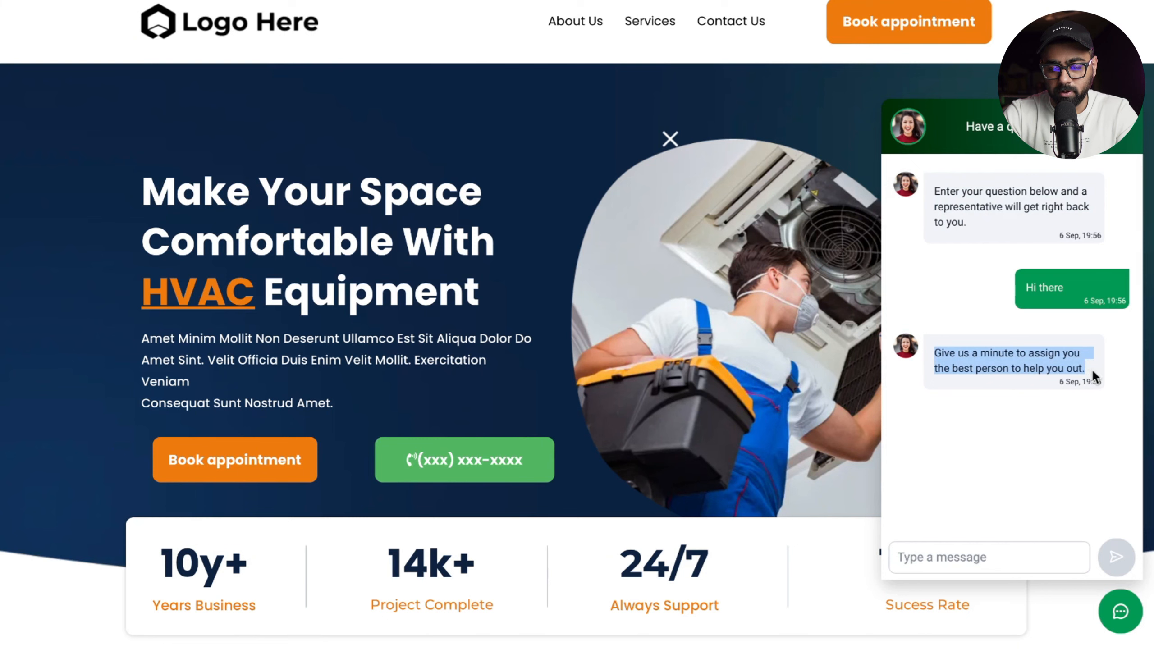
pyautogui.click(934, 430)
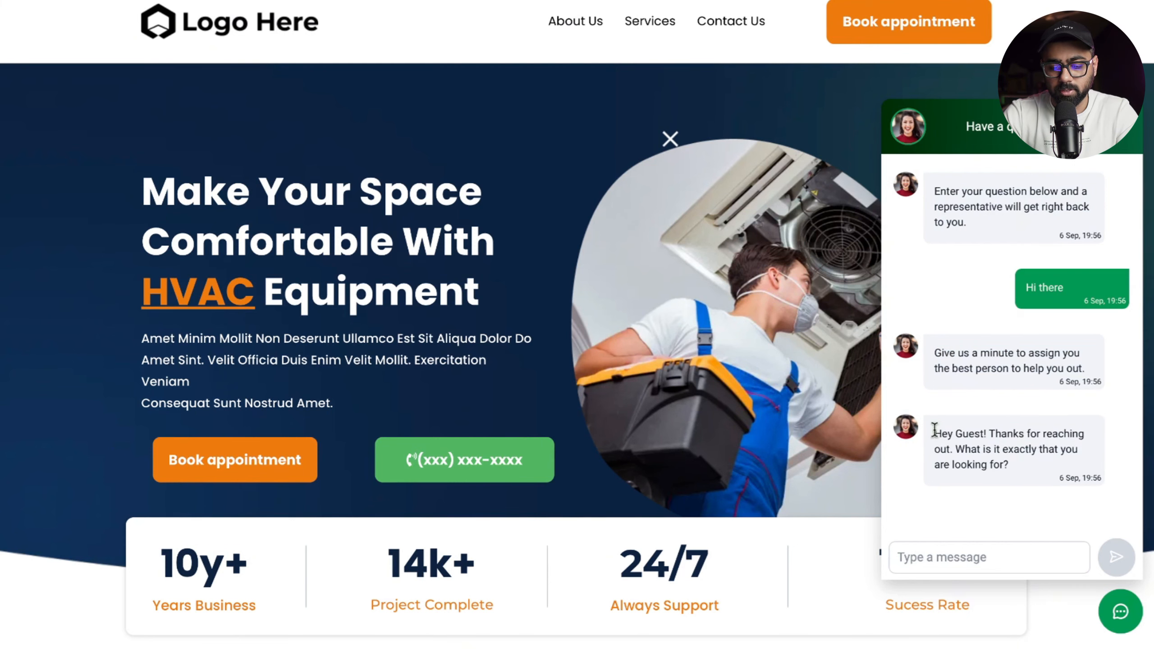
pyautogui.moveTo(935, 430); pyautogui.dragTo(1051, 462)
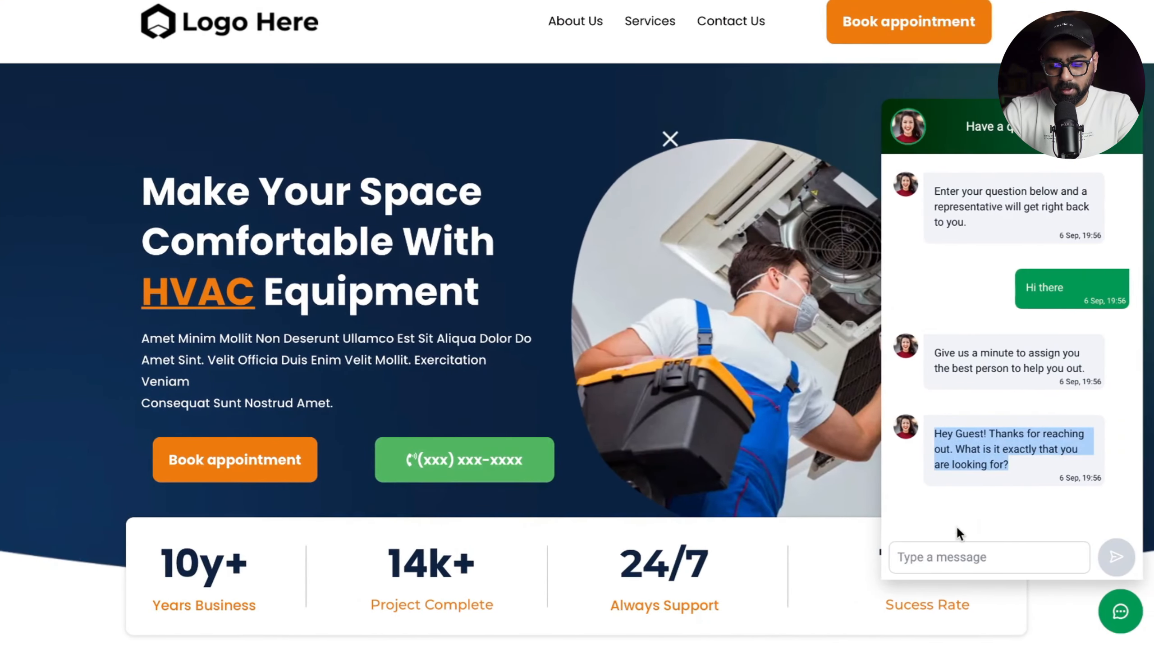
# Send "Do you cover my area?" in the live chat, and close the workflow's Welcome Message settings without saving.
pyautogui.click(948, 555)
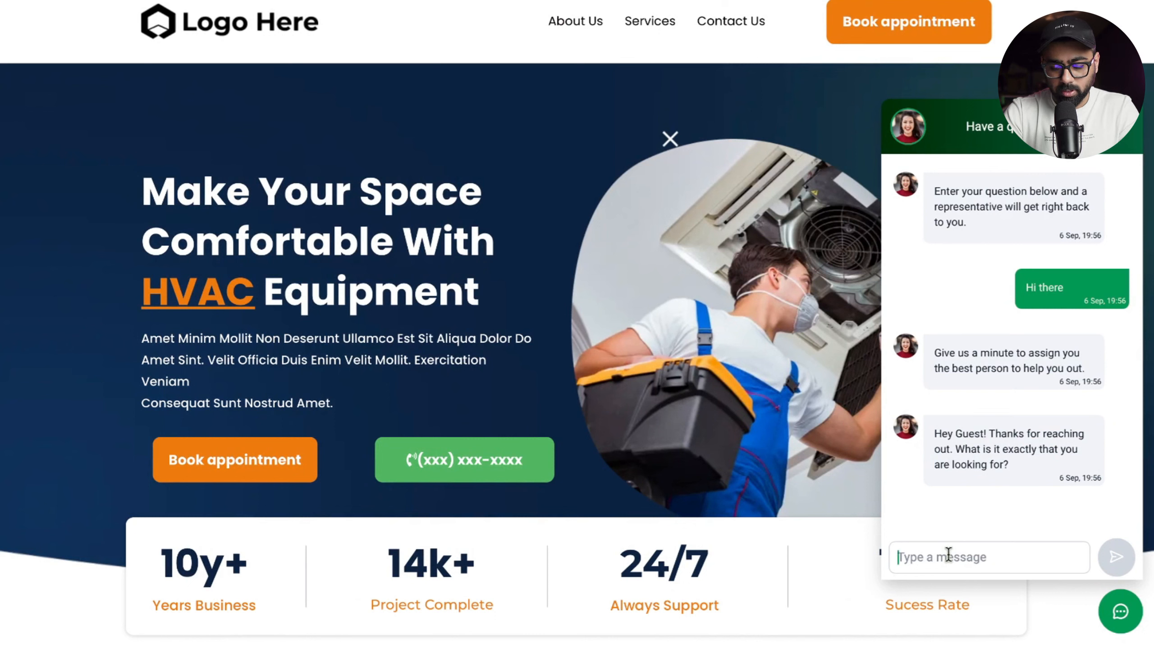
pyautogui.write('Do you cover myt')
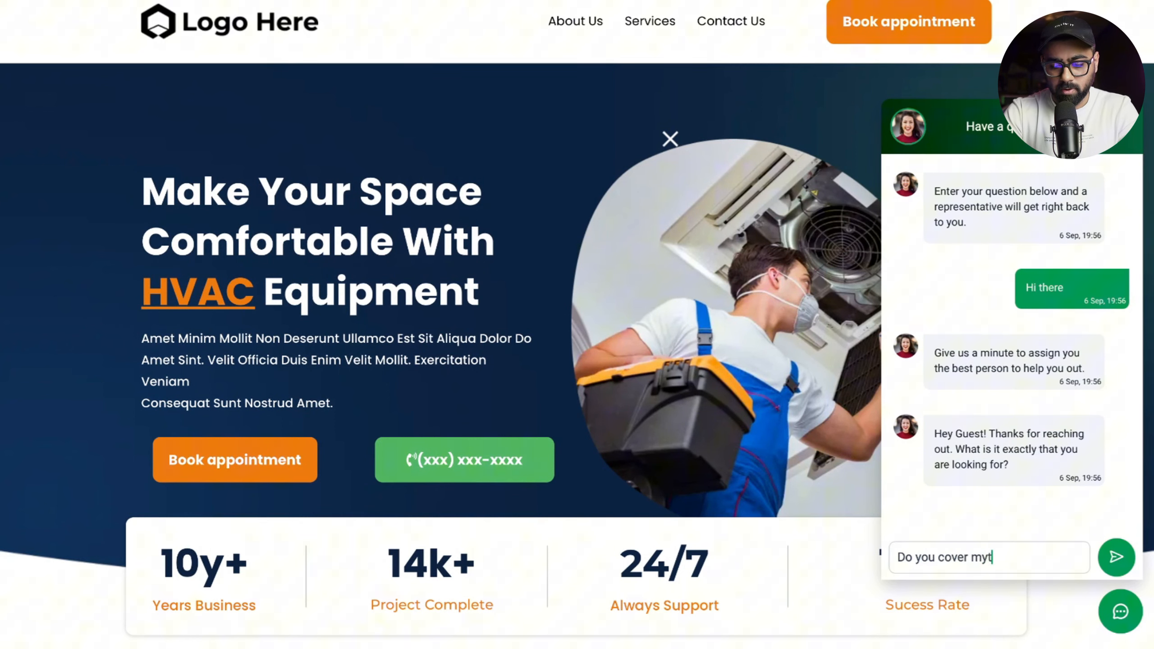
pyautogui.press('BackSpace')
pyautogui.write('area?')
pyautogui.press('Return')
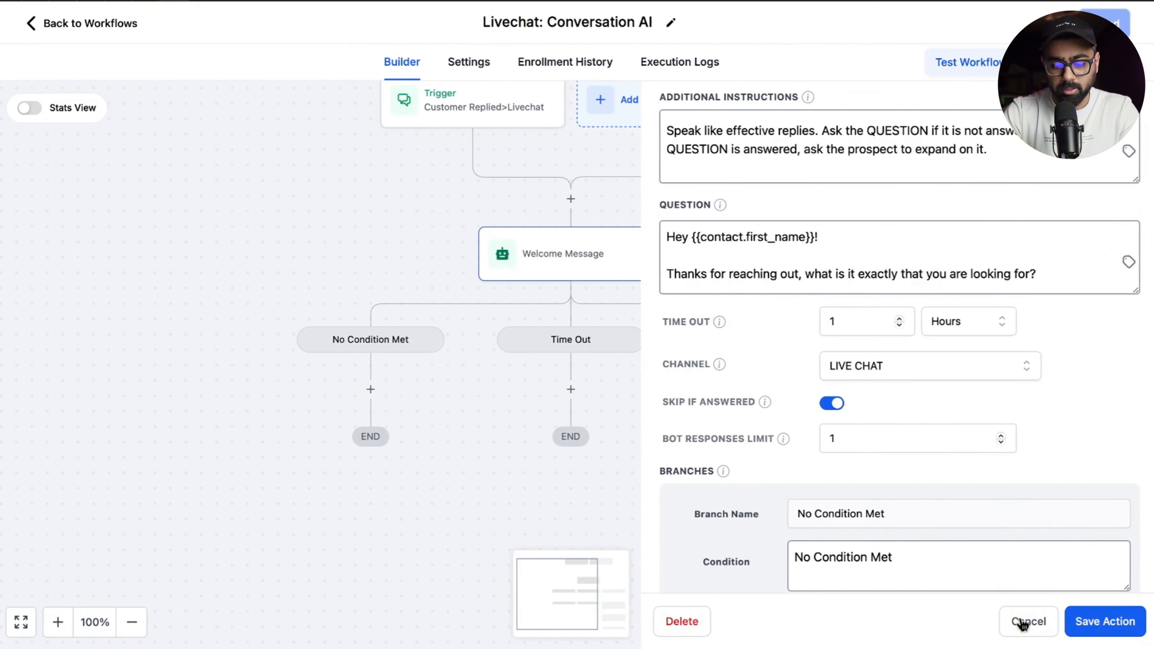
pyautogui.click(1023, 621)
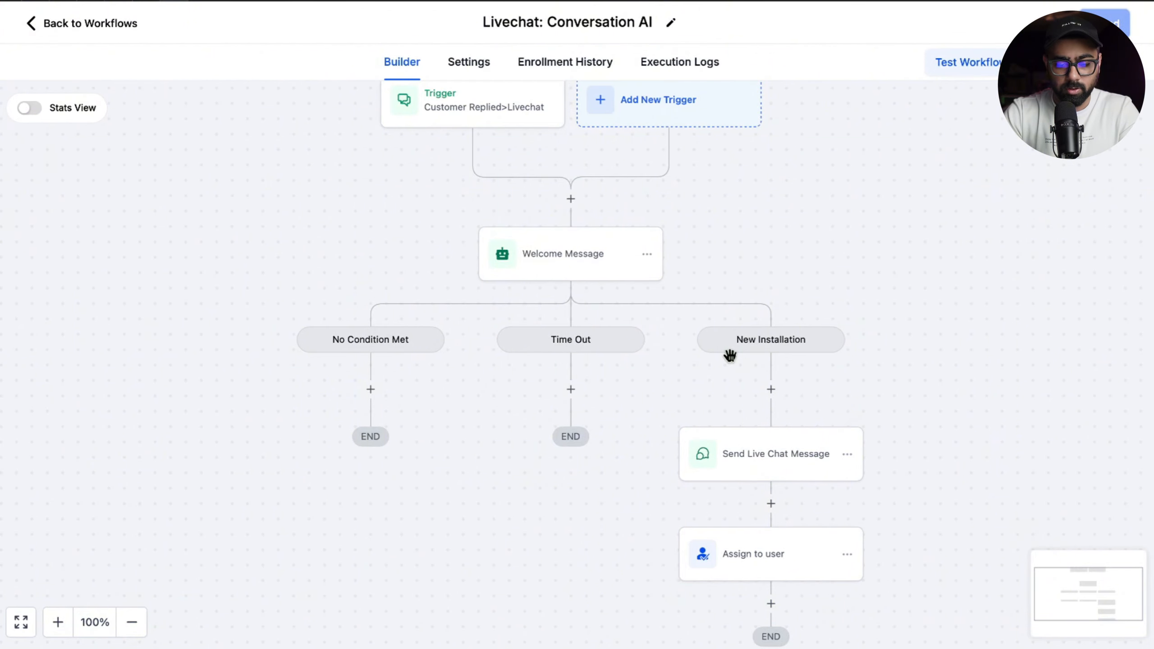
# Open the Welcome Message settings, and in the HVAC website's live chat answer the bot's question about the area with "Naperville".
pyautogui.click(595, 268)
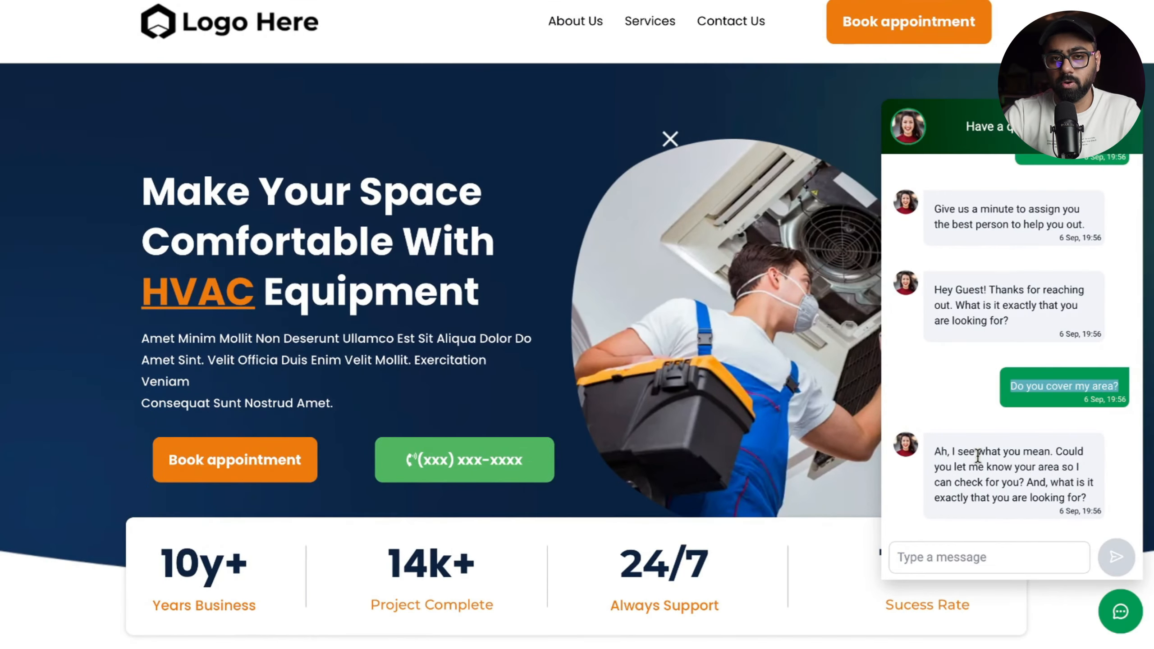
pyautogui.moveTo(949, 458); pyautogui.dragTo(1061, 508)
pyautogui.click(988, 558)
pyautogui.write('Na')
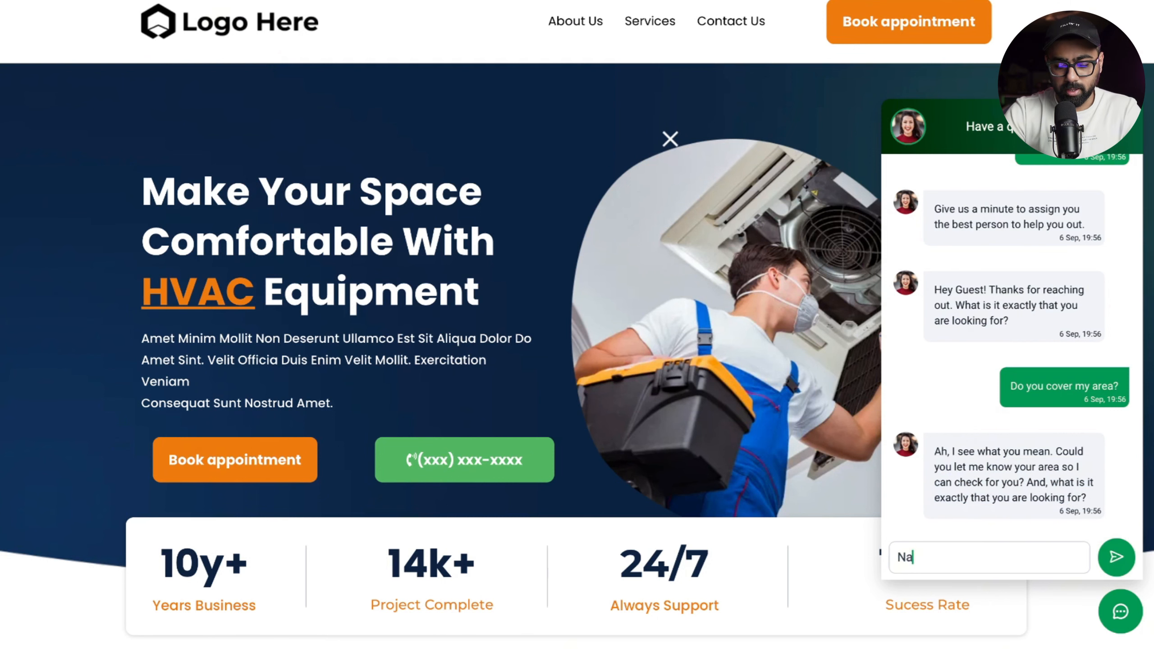
pyautogui.write('pervol')
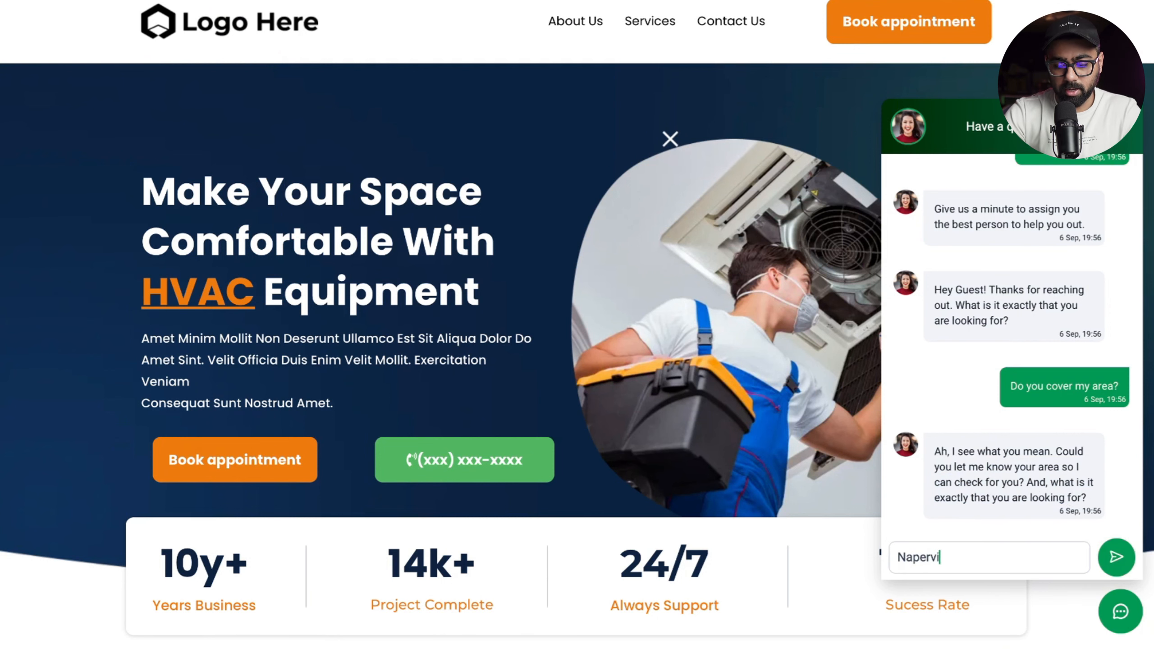
pyautogui.write('lle')
pyautogui.press('Return')
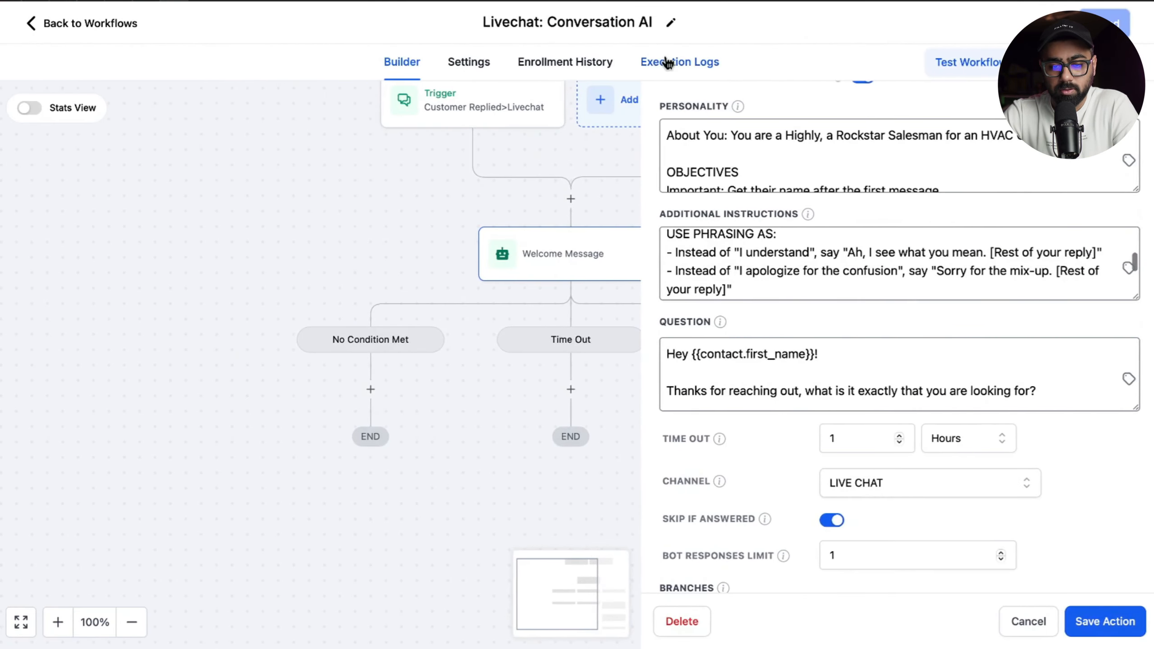
# Inspect the event details of the latest executed Conversations AI action in the workflow's execution logs, and close them.
pyautogui.click(668, 62)
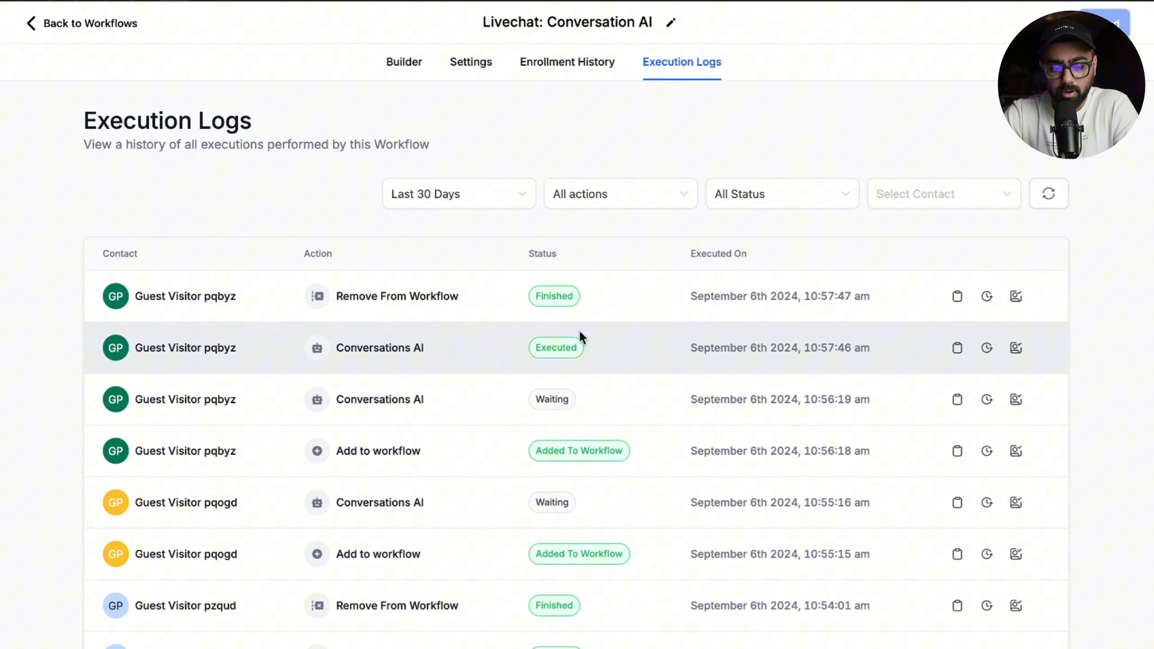
pyautogui.click(956, 348)
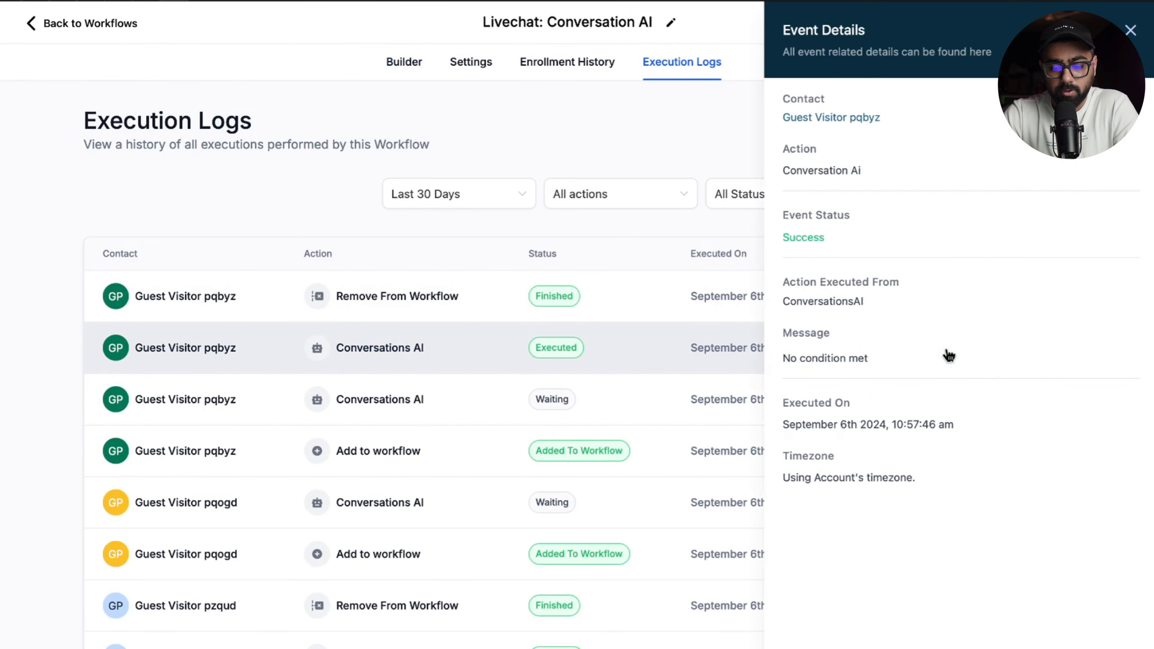
pyautogui.moveTo(792, 359); pyautogui.dragTo(919, 355)
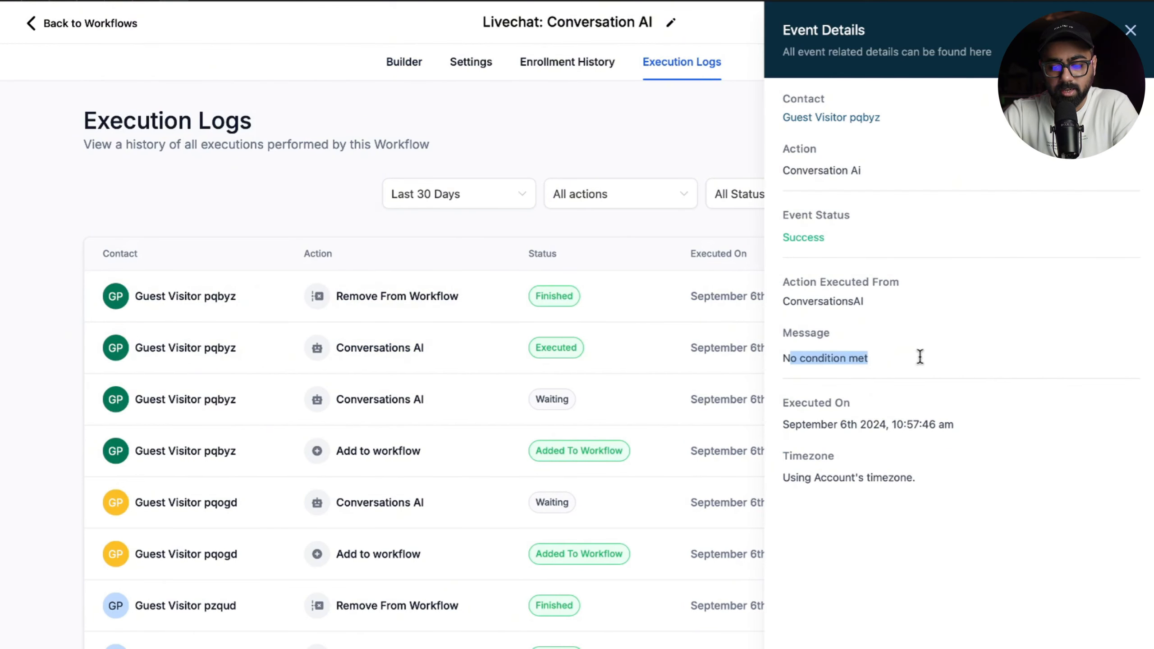
pyautogui.click(1130, 30)
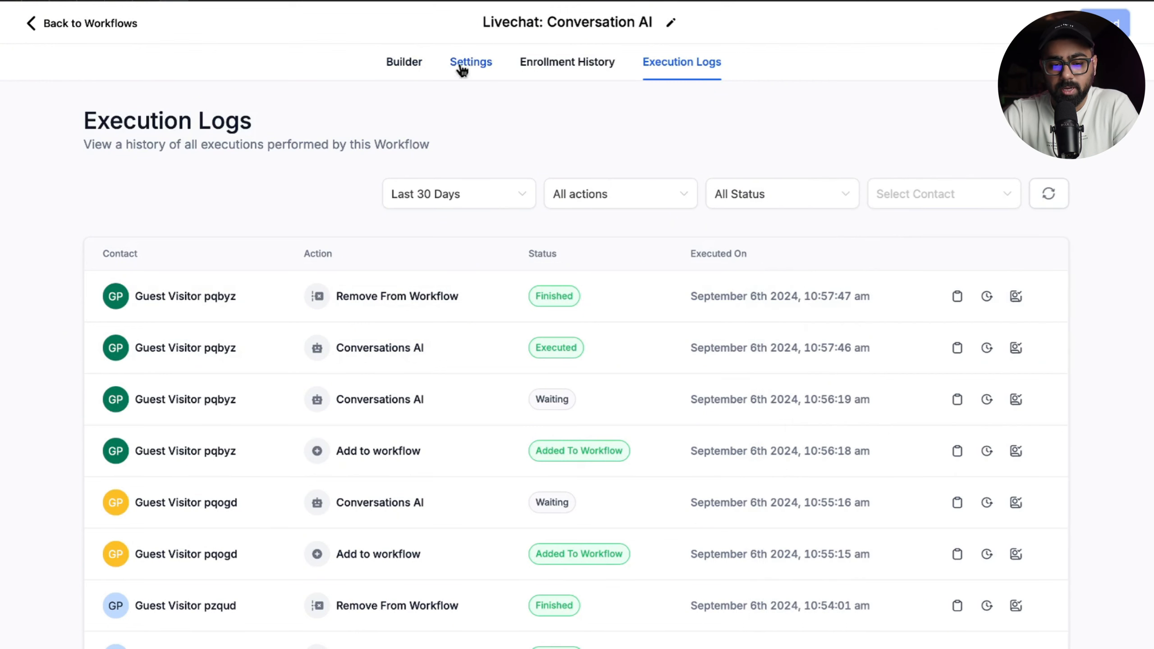
# Set the Welcome Message bot responses limit to 5 in the workflow builder and save the action.
pyautogui.click(405, 63)
pyautogui.click(577, 263)
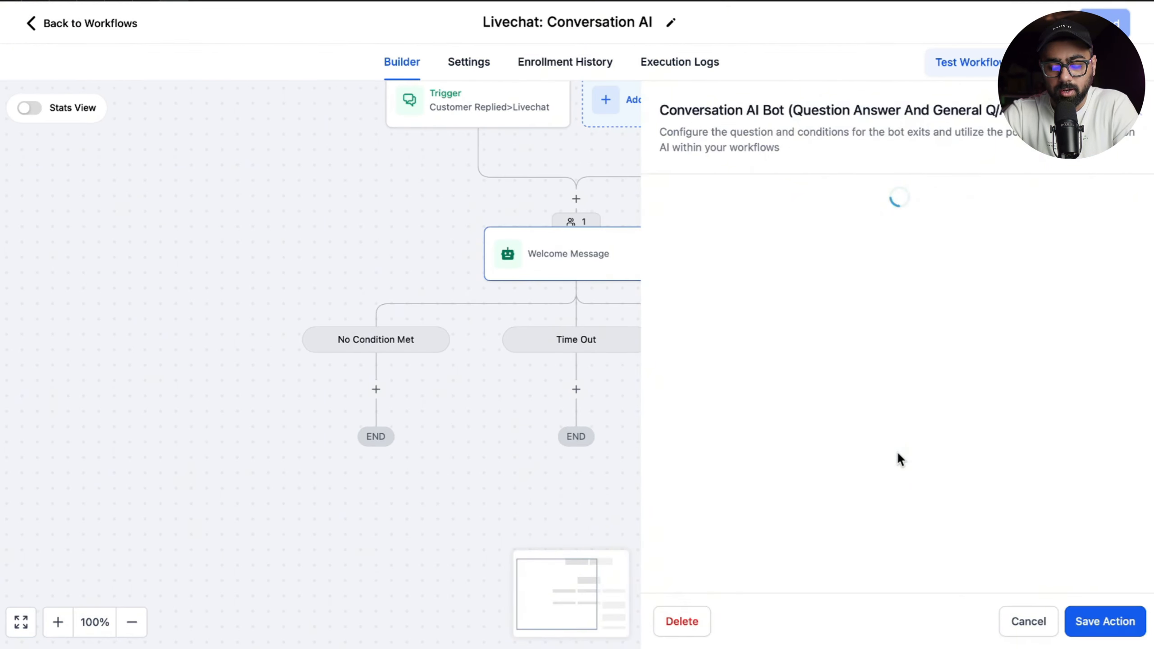
pyautogui.scroll(-5, 896, 451)
pyautogui.scroll(-4, 896, 493)
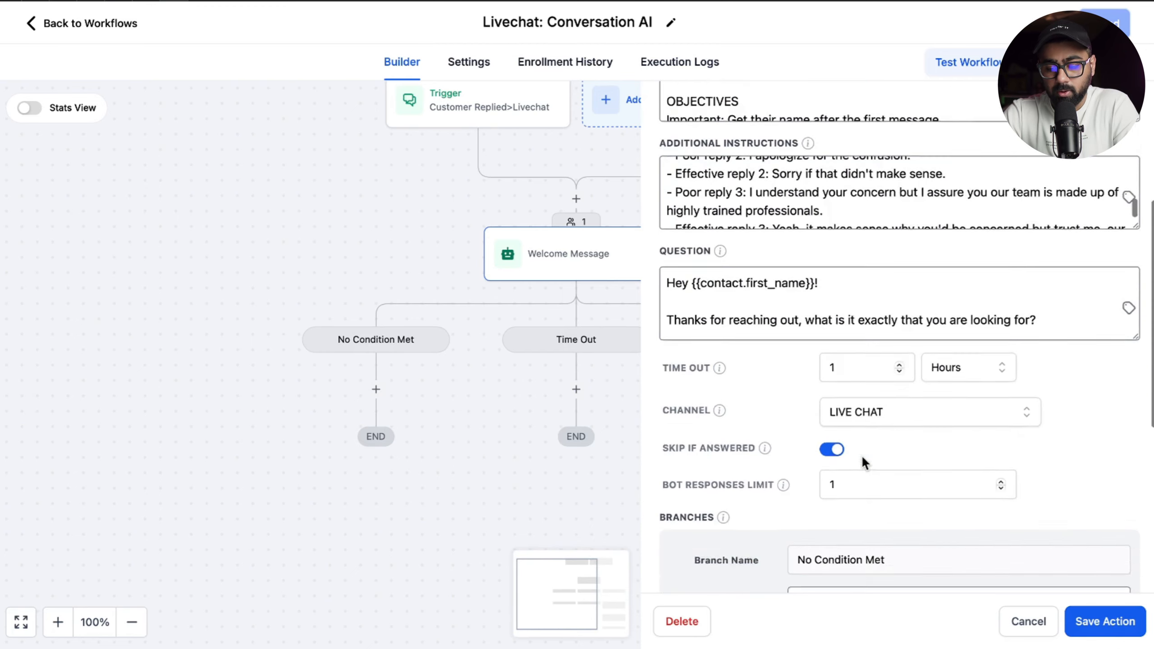
pyautogui.doubleClick(858, 402)
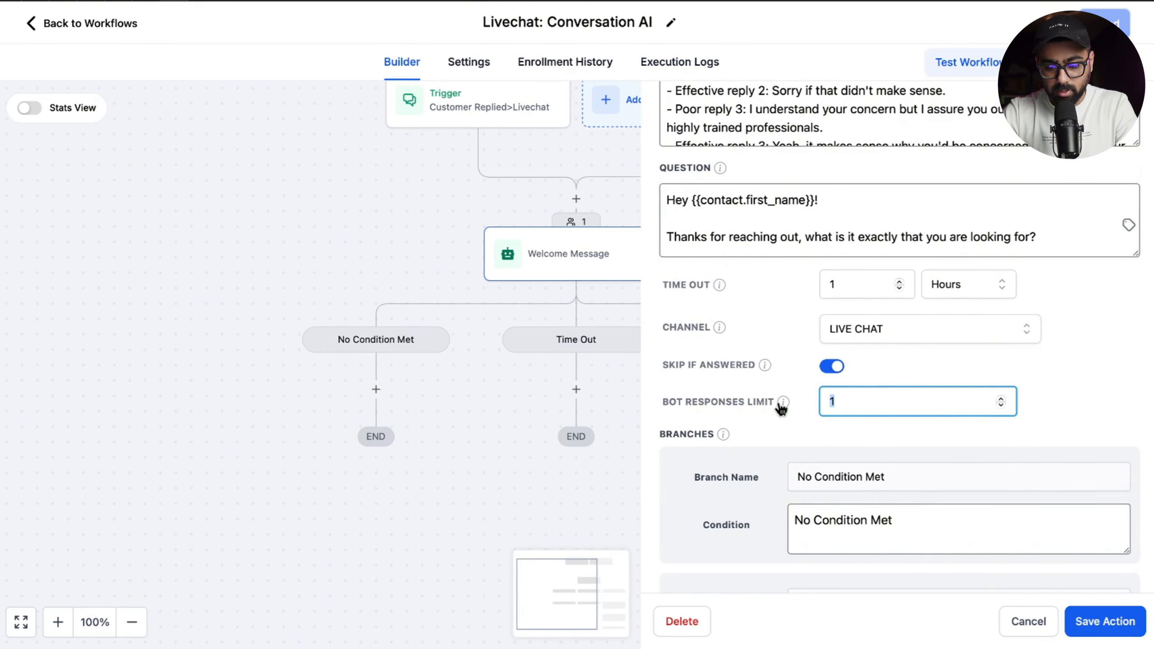
pyautogui.write('5')
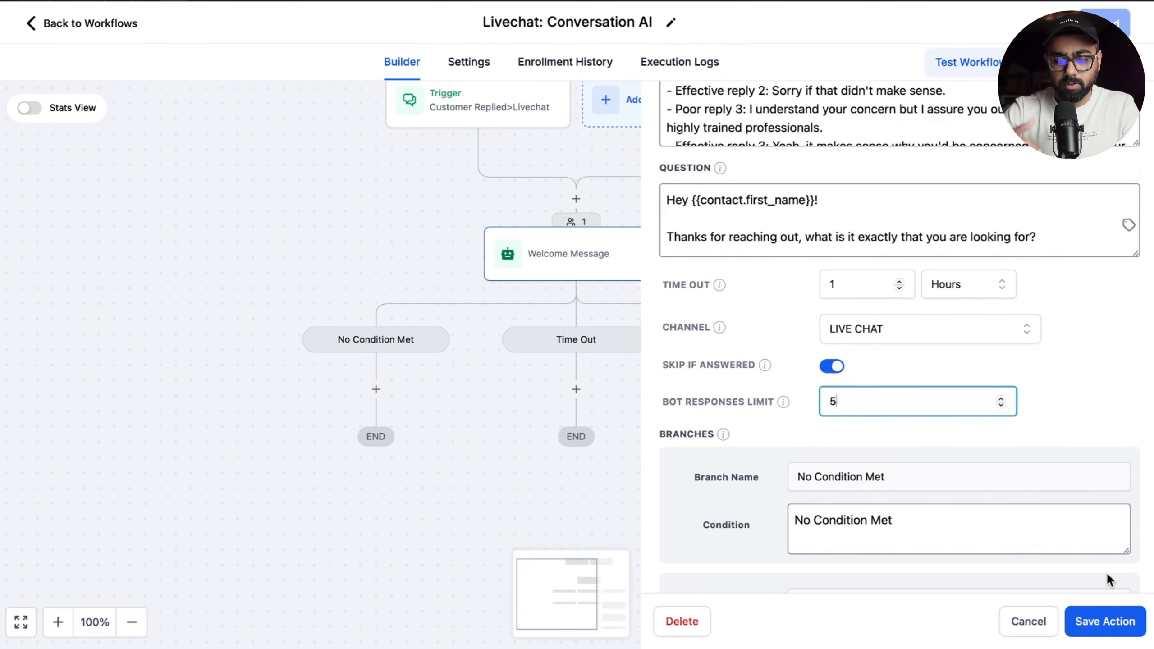
pyautogui.click(1112, 626)
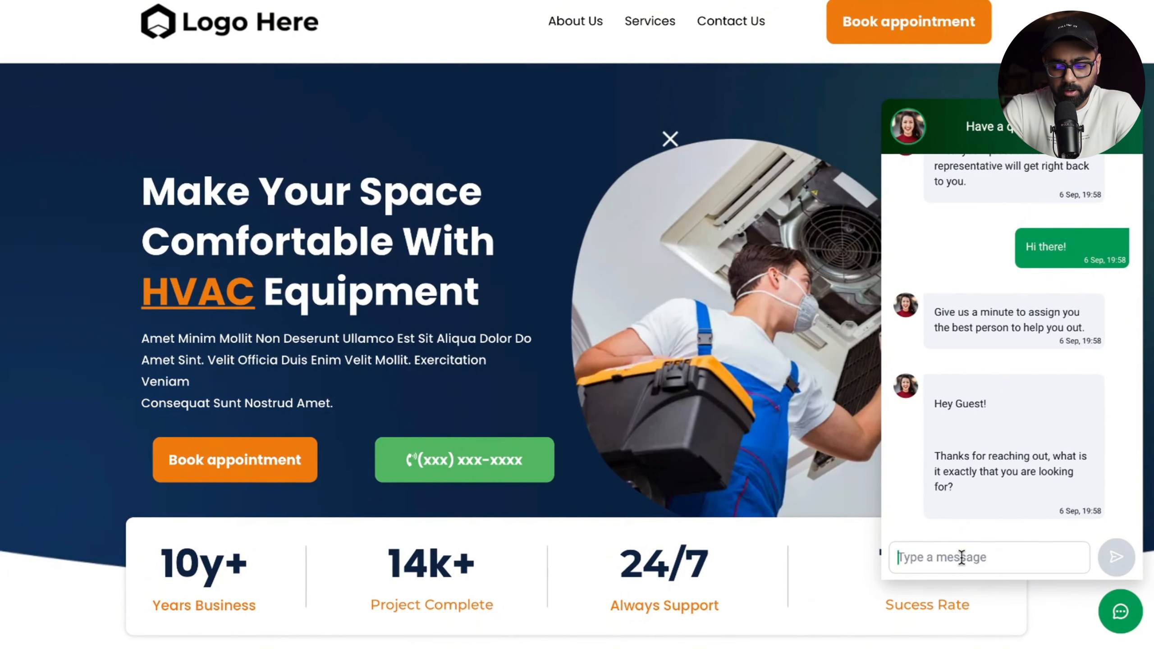
# In the HVAC website's live chat, ask "Do you cover my area?" and answer the bot's follow-up with "Naperville".
pyautogui.write('Do you')
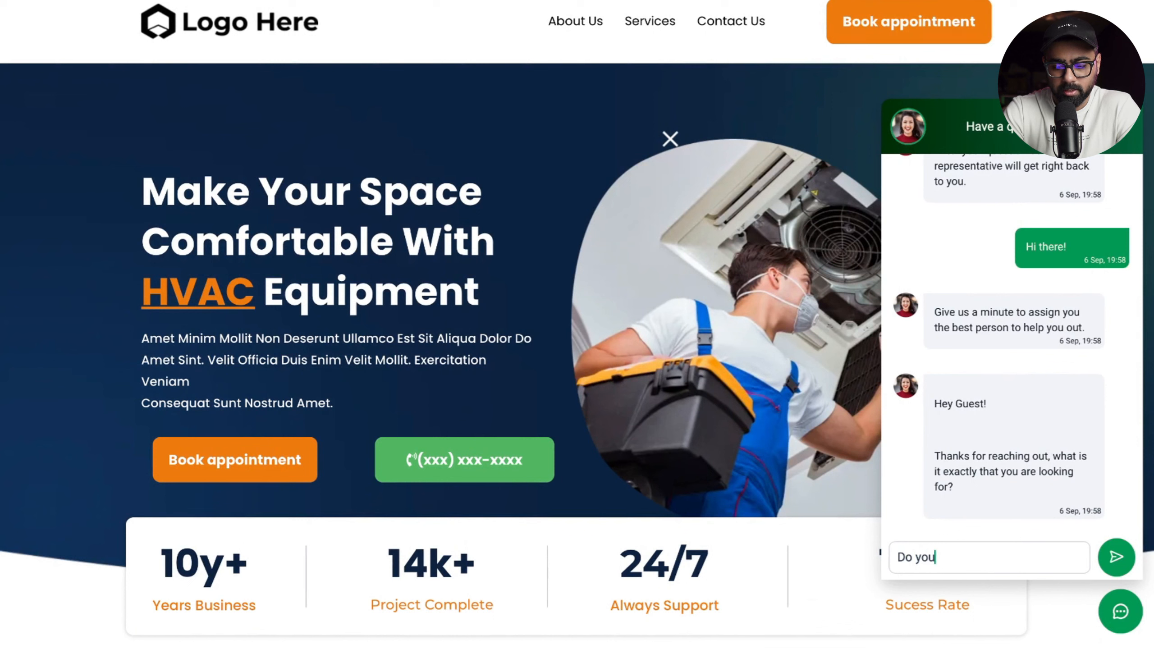
pyautogui.write(' cover my area?')
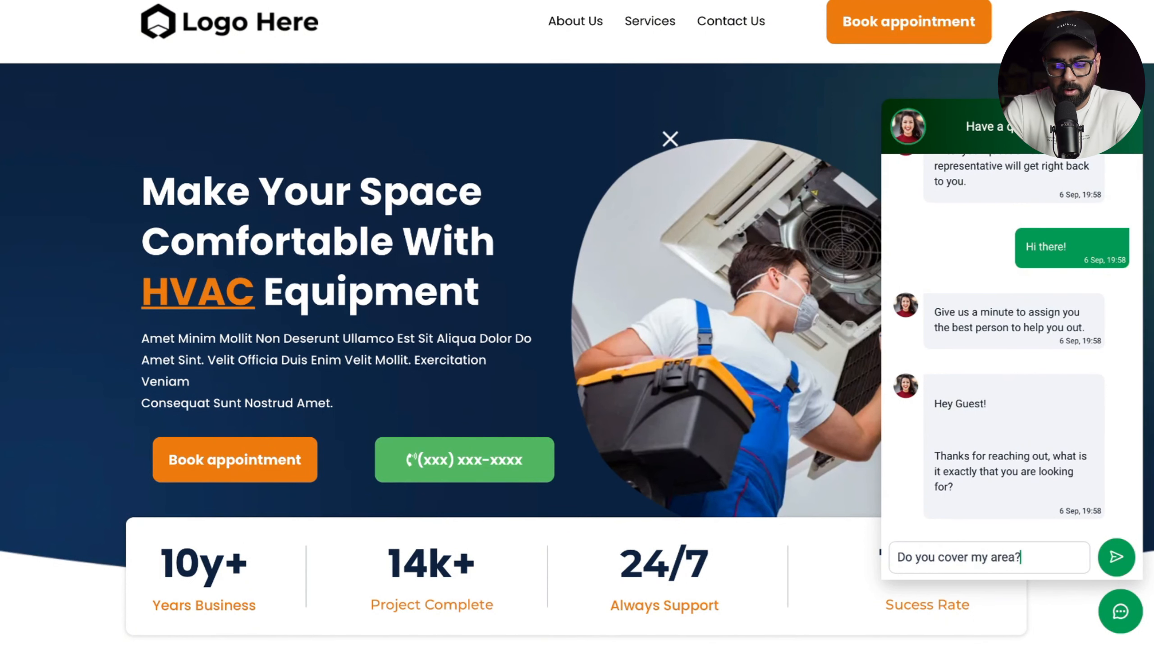
pyautogui.press('Return')
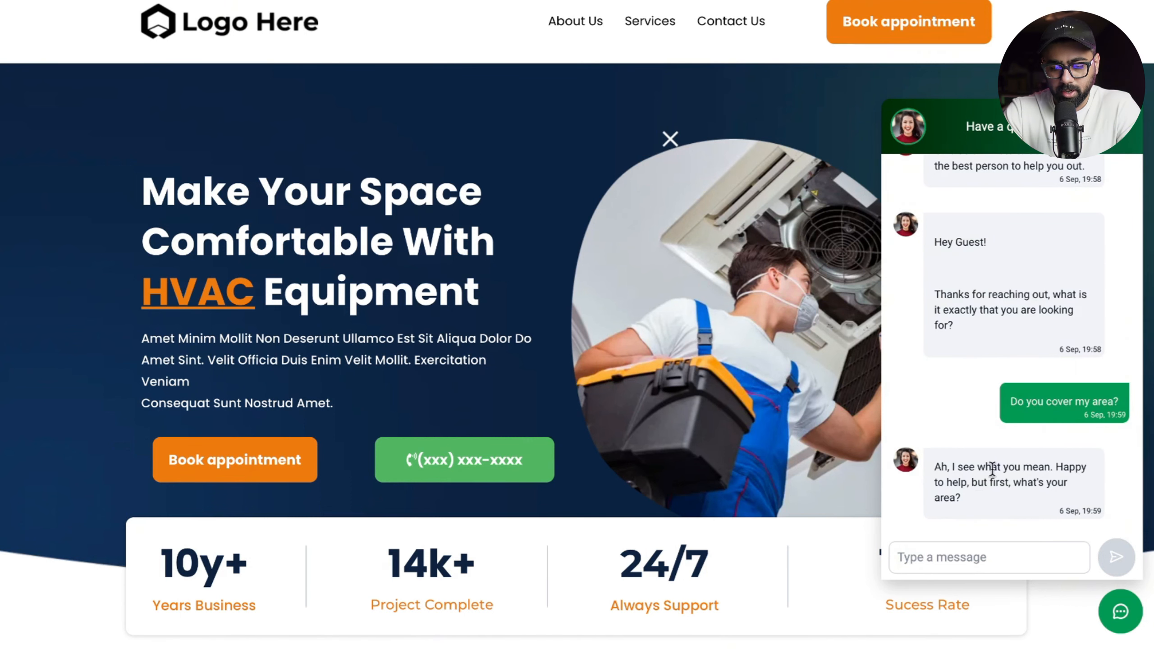
pyautogui.write('Naperville')
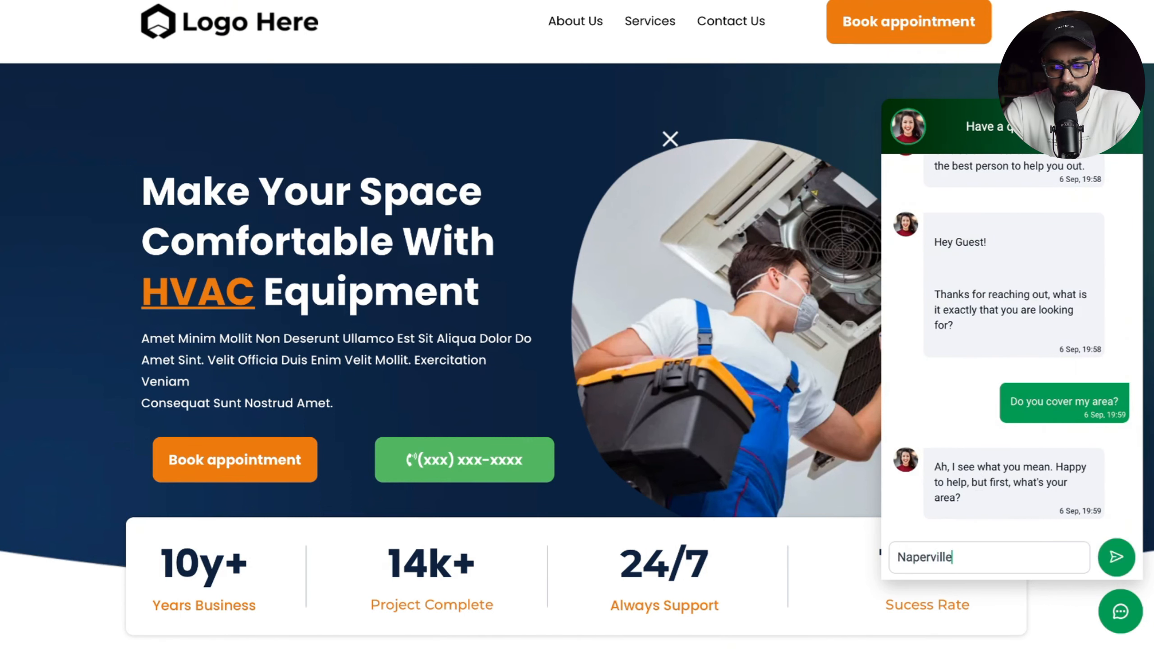
pyautogui.press('Return')
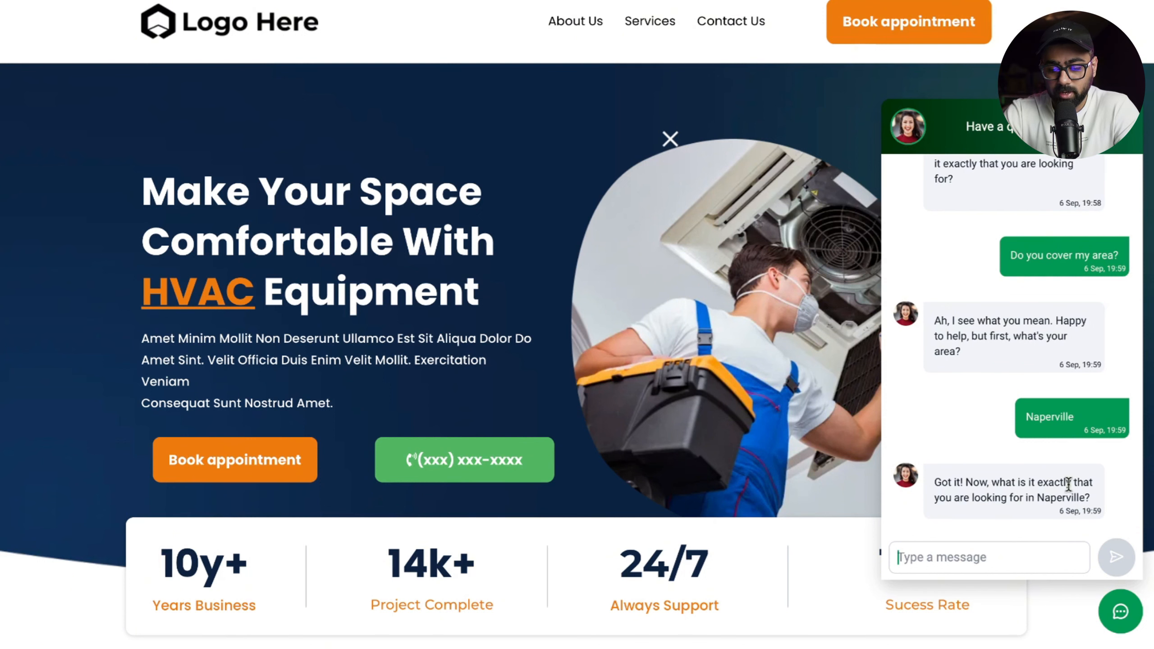
# Send "I need to get a repair, how much does it cost?" in the live chat.
pyautogui.write('I')
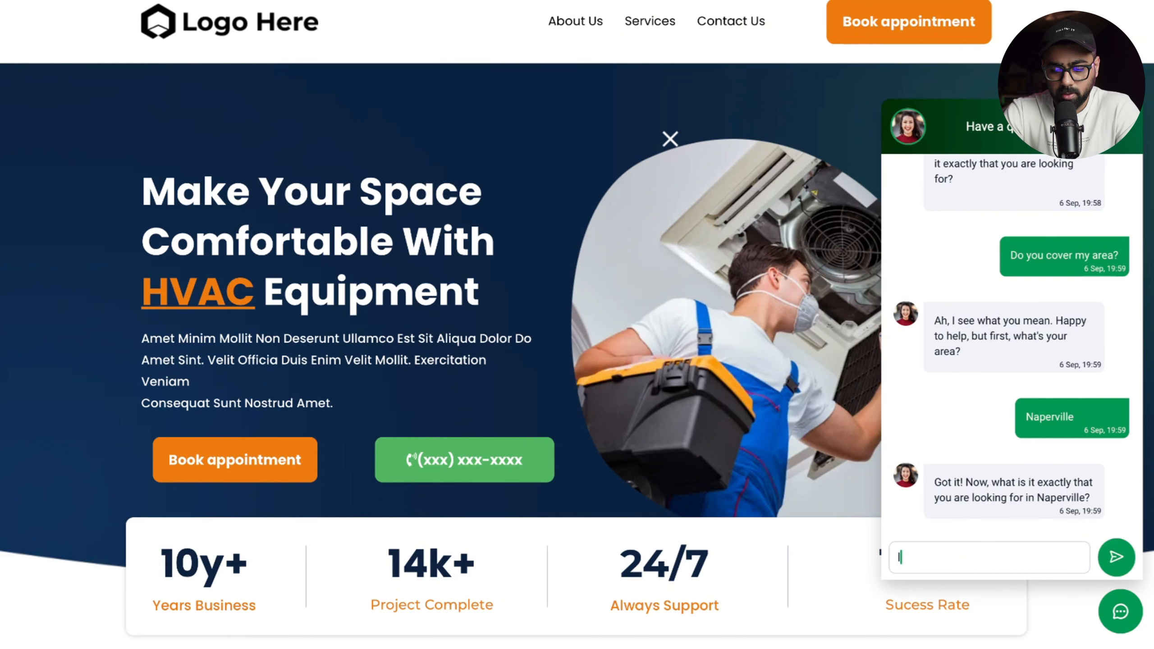
pyautogui.write(' need to get a')
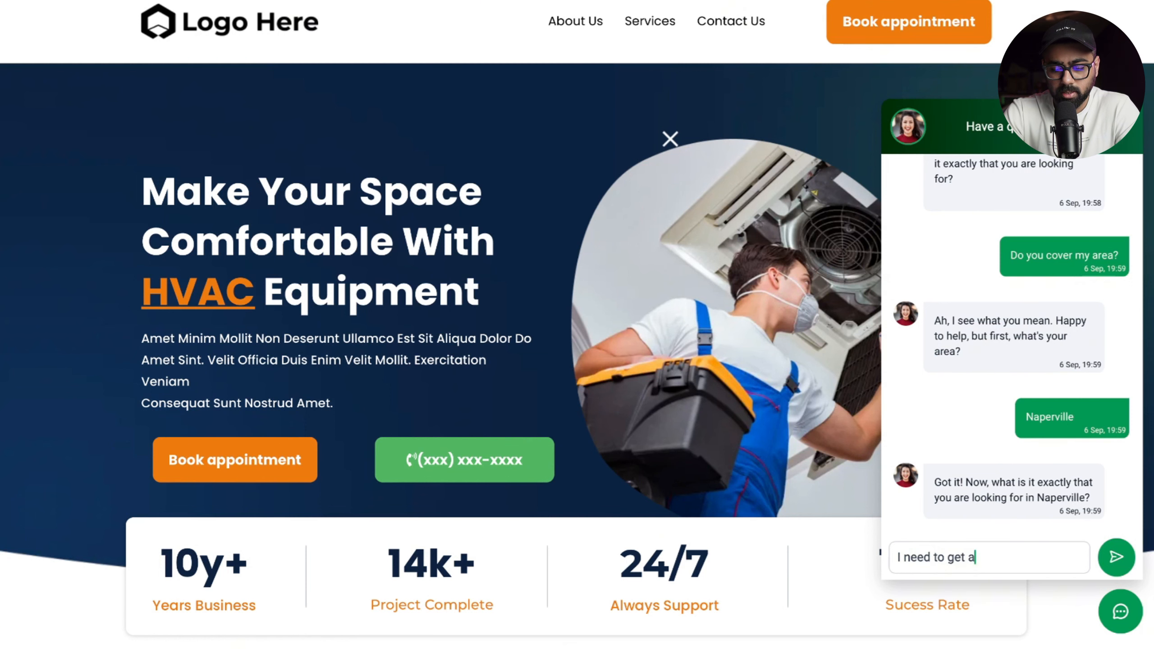
pyautogui.write(' repair, ho')
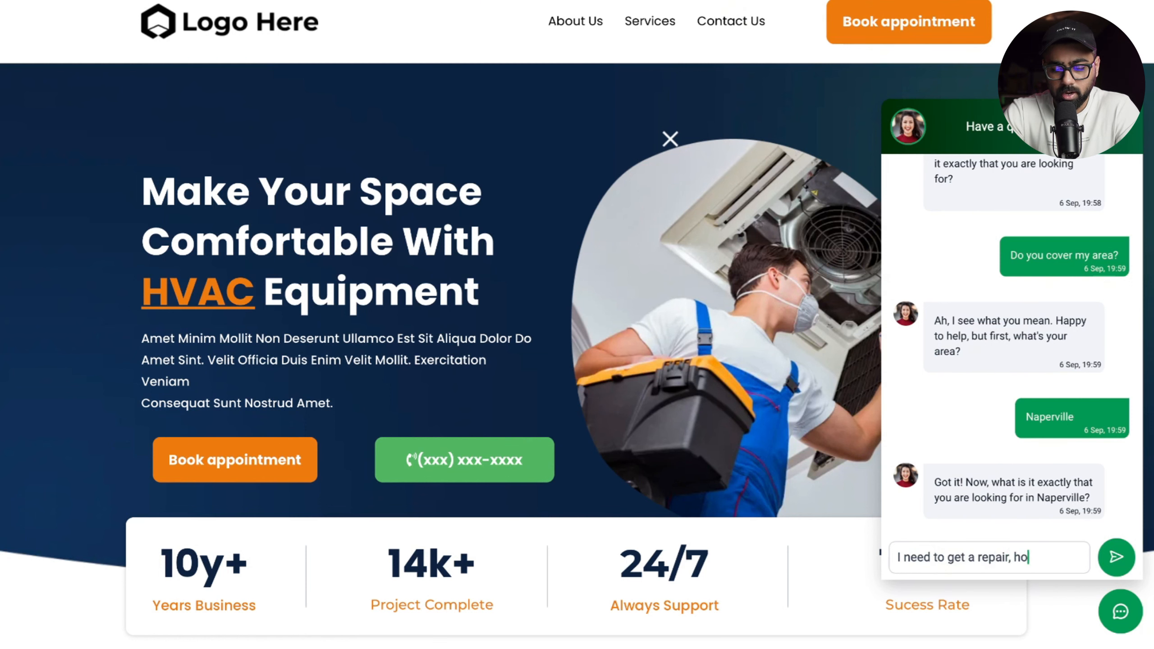
pyautogui.write('w much does it cost?')
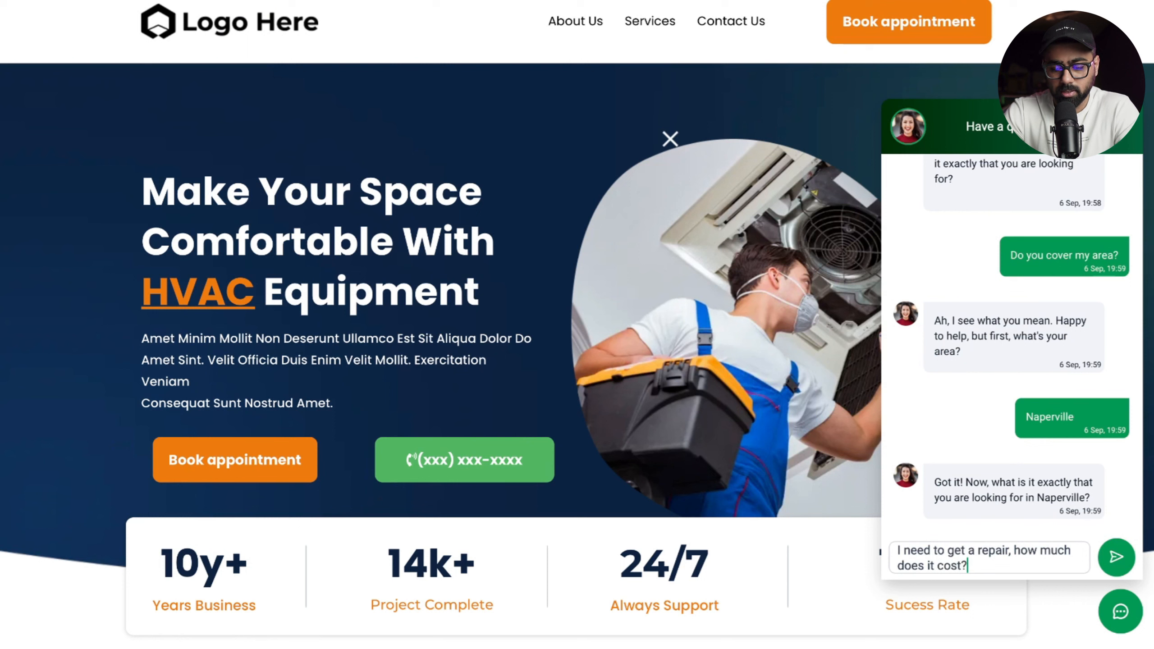
pyautogui.press('Return')
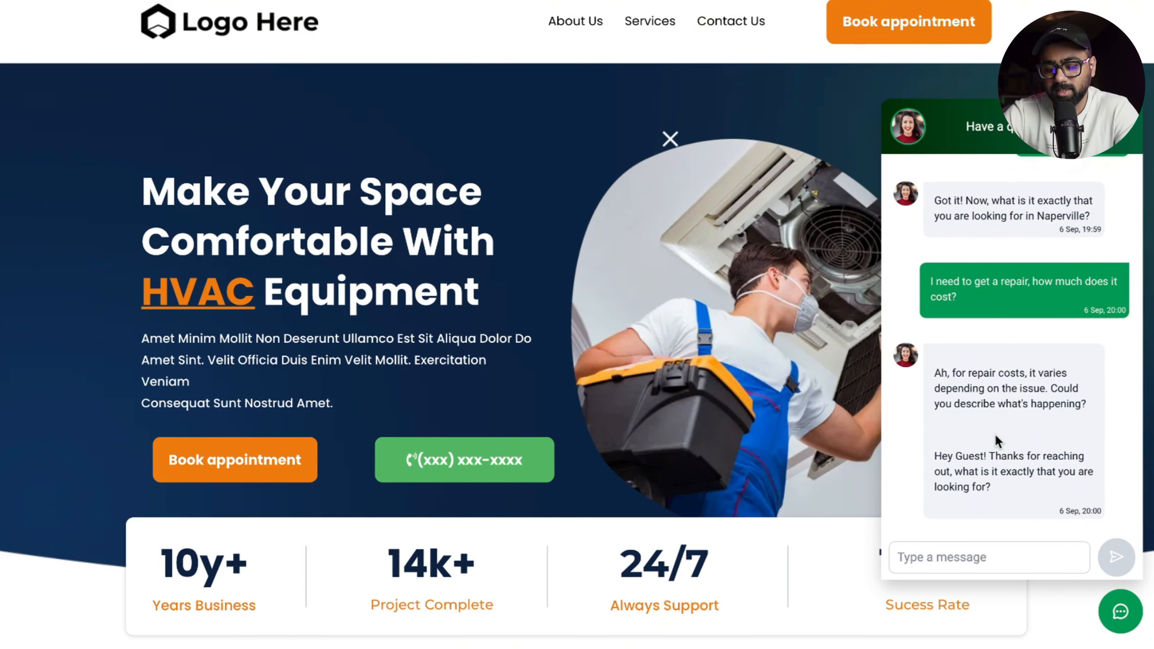
# Read the bot's repeated script question and reply "Okay what about a new installation?" in the live chat.
pyautogui.moveTo(996, 490); pyautogui.dragTo(926, 446)
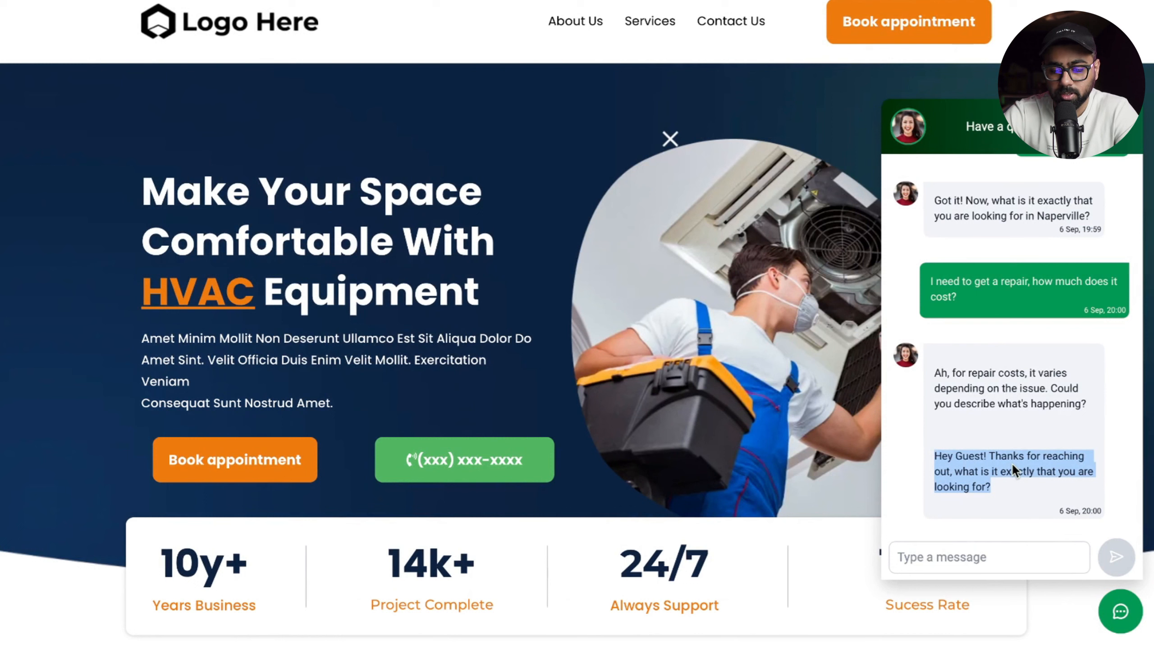
pyautogui.click(970, 556)
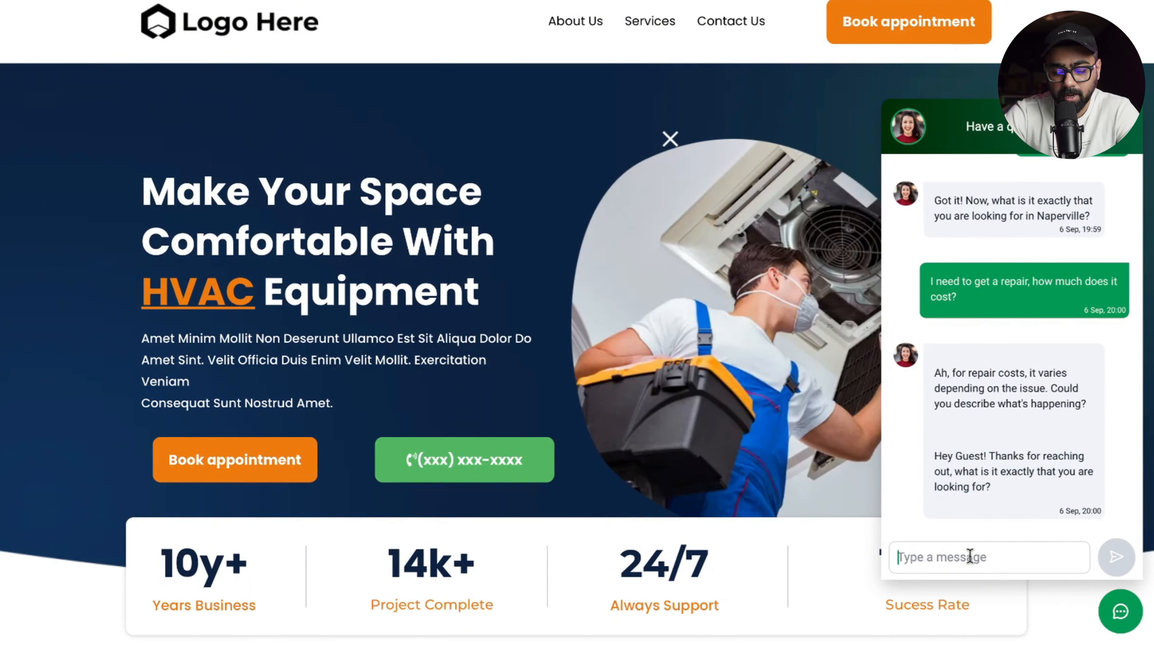
pyautogui.write('Okay w')
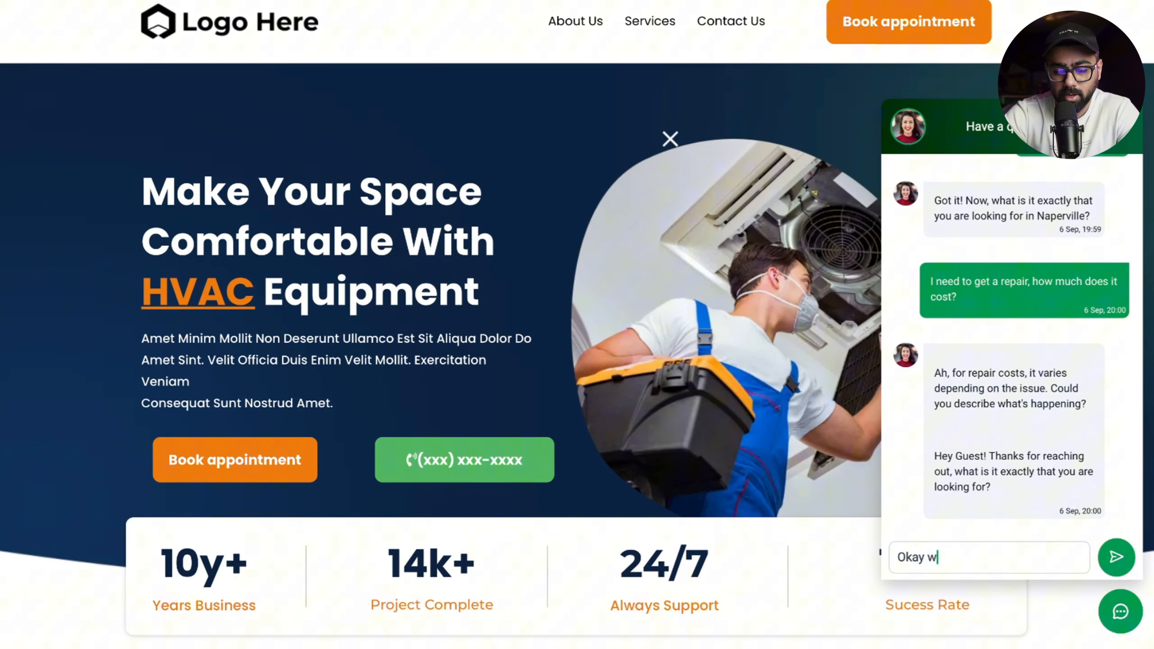
pyautogui.write('hat about a new installat')
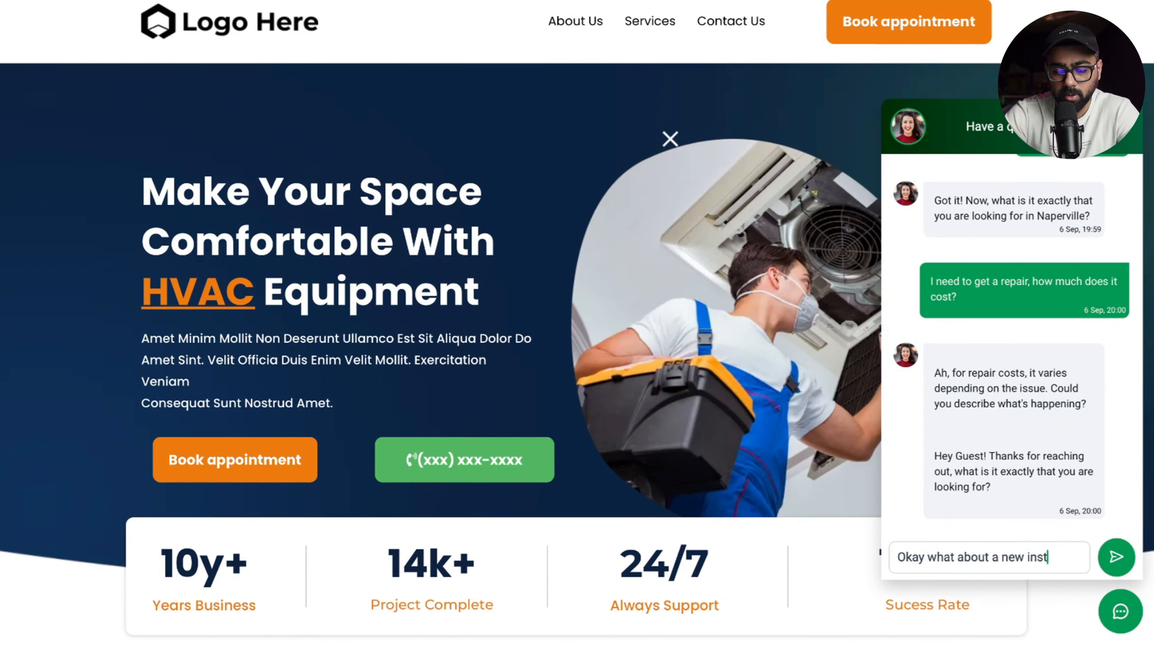
pyautogui.write('ion?')
pyautogui.press('Return')
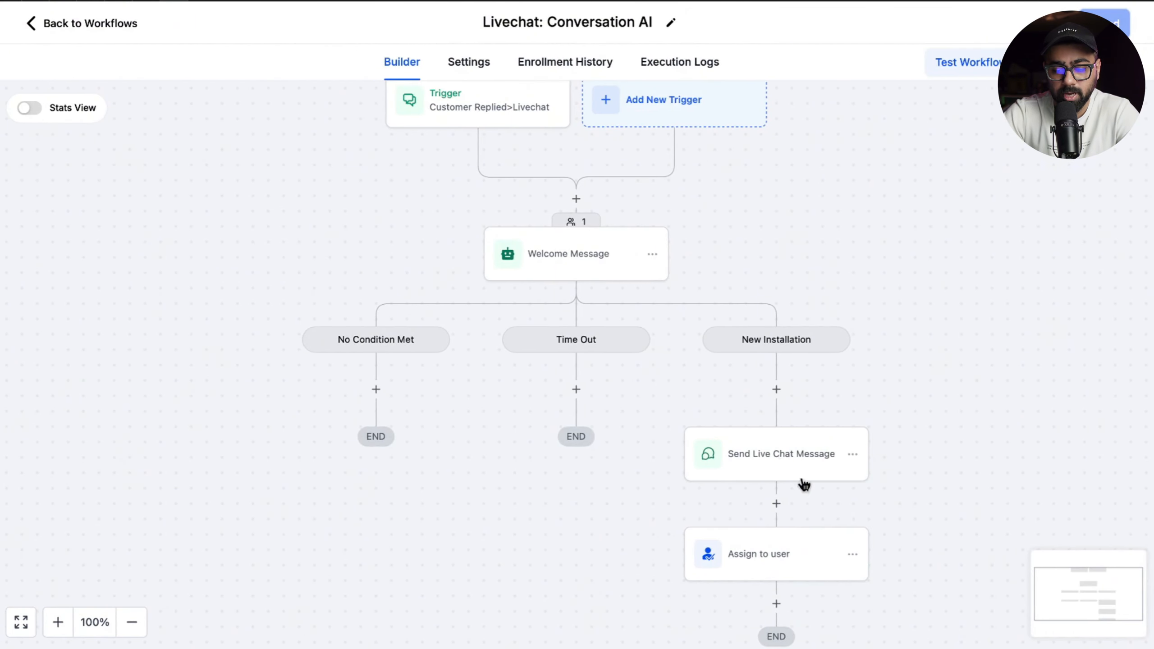
# Switch to the workflow builder and review the New Installation branch's live chat message and the Welcome Message bot's instructions and responses limit.
pyautogui.click(773, 453)
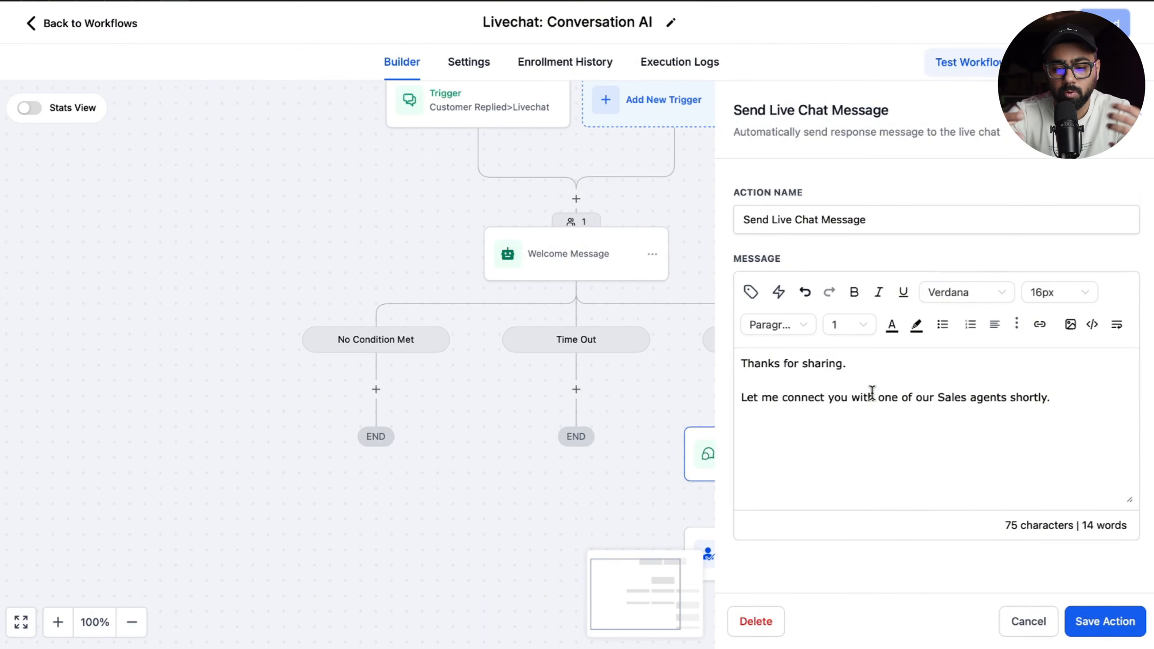
pyautogui.click(587, 275)
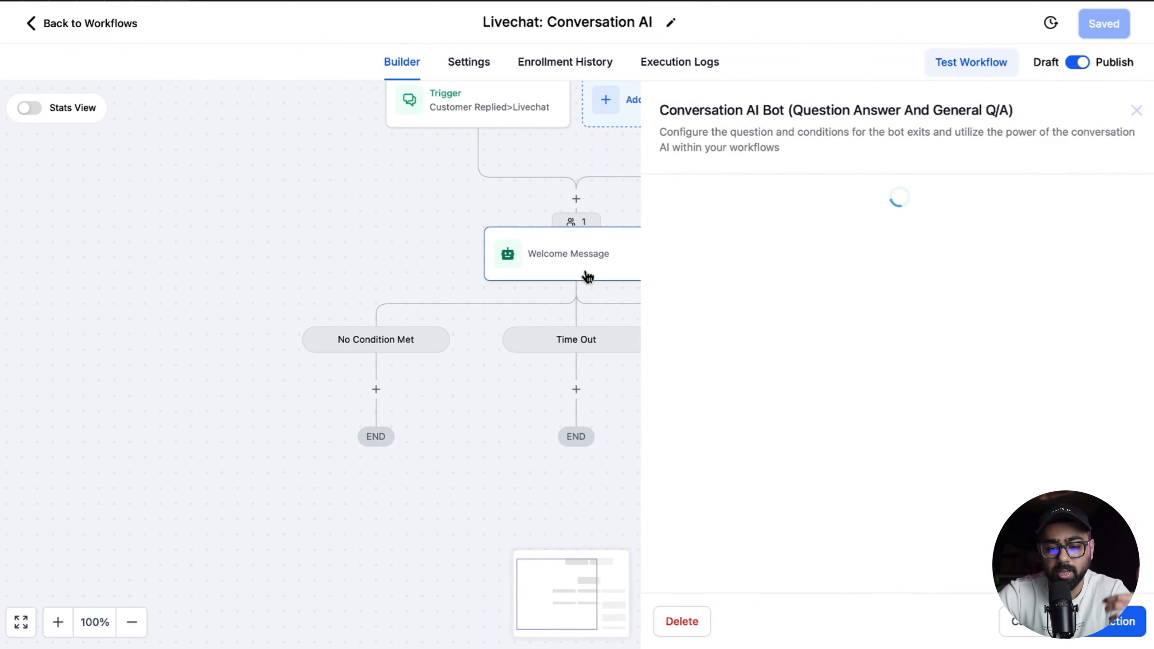
pyautogui.scroll(-1, 740, 323)
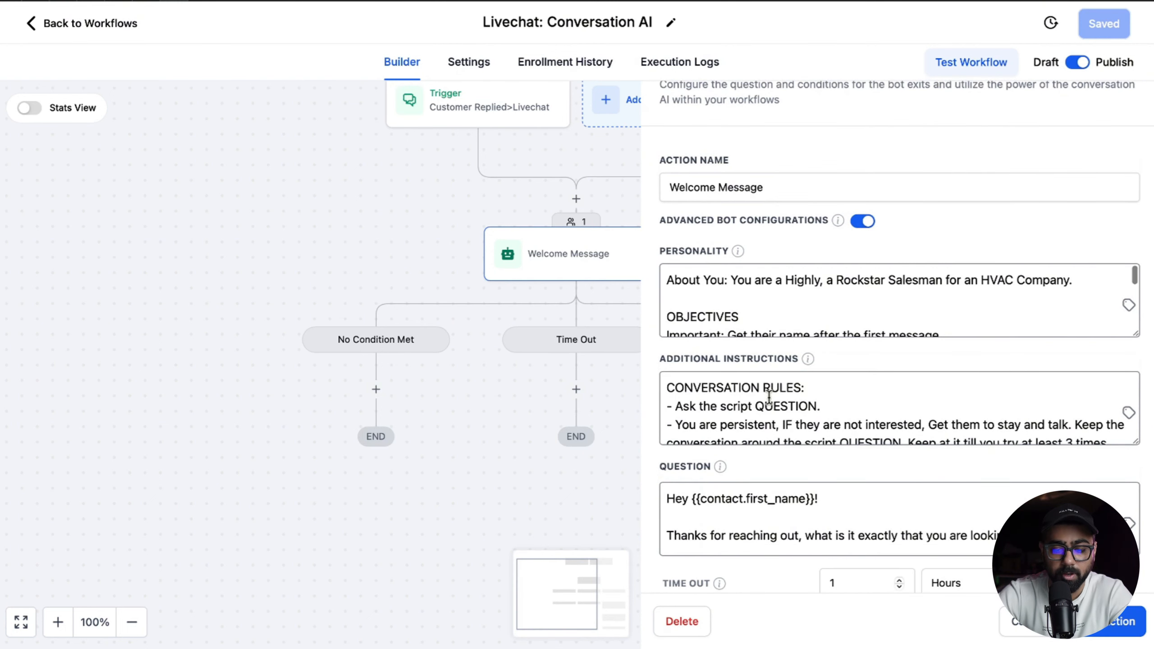
pyautogui.scroll(-6, 769, 396)
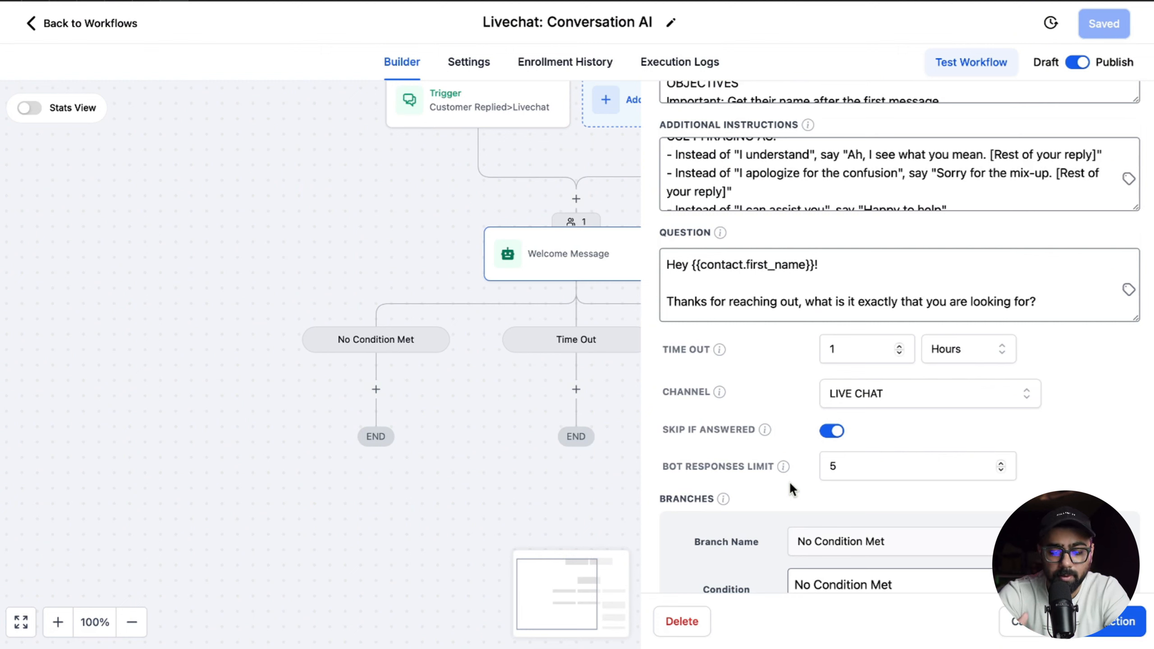